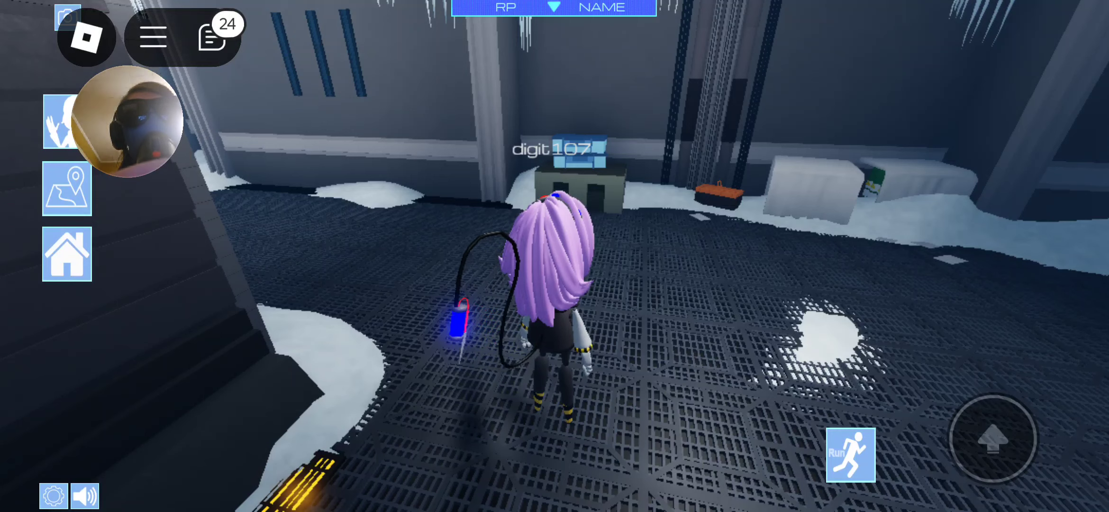
- Walk the avatar through the icy corridor into the hall, viewing it from several angles
{"action": "left_click_drag", "start_coordinate": [780, 260], "coordinate": [346, 260]}
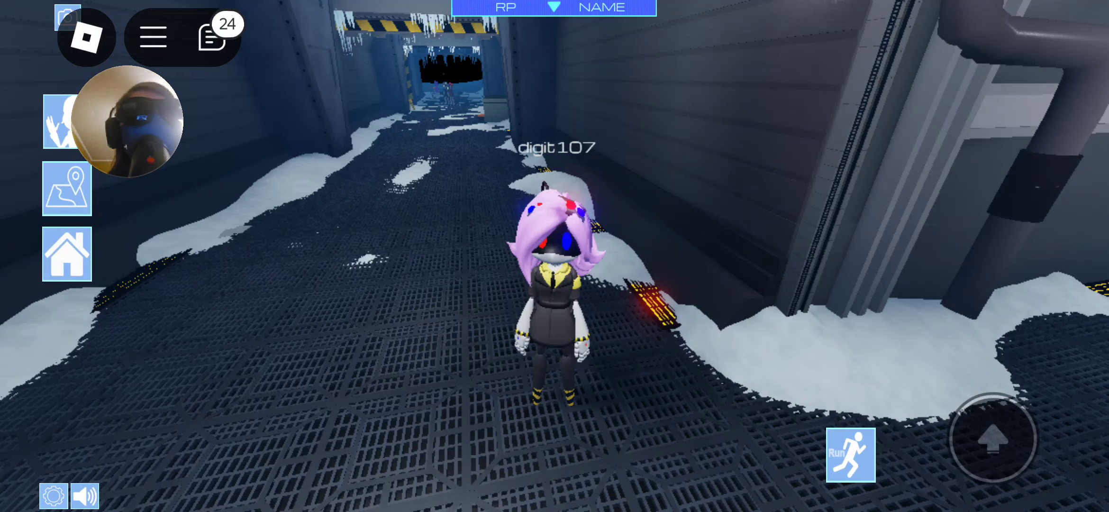
{"action": "left_click_drag", "start_coordinate": [780, 261], "coordinate": [433, 261]}
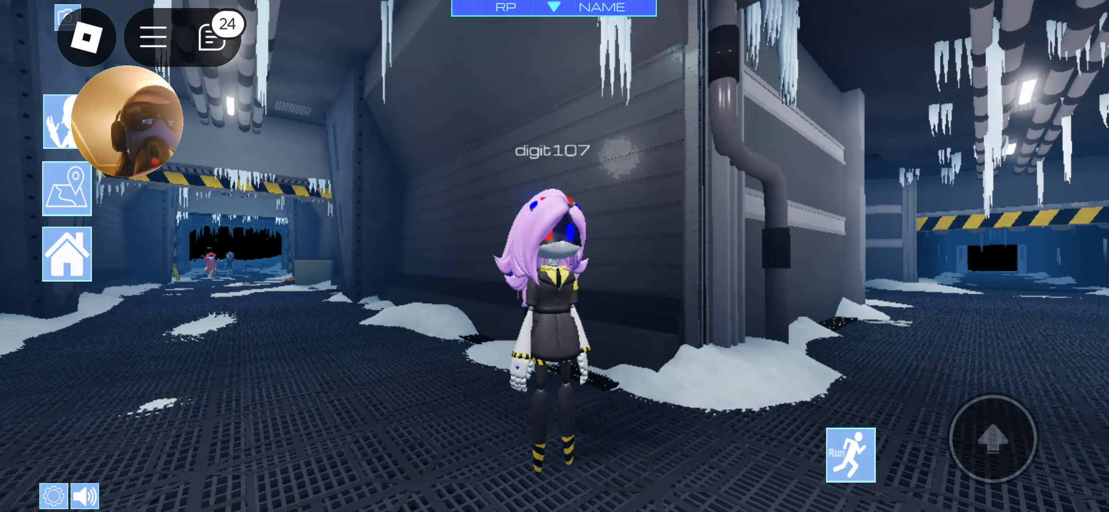
{"action": "left_click_drag", "start_coordinate": [780, 260], "coordinate": [433, 260]}
{"action": "left_click_drag", "start_coordinate": [780, 260], "coordinate": [433, 217]}
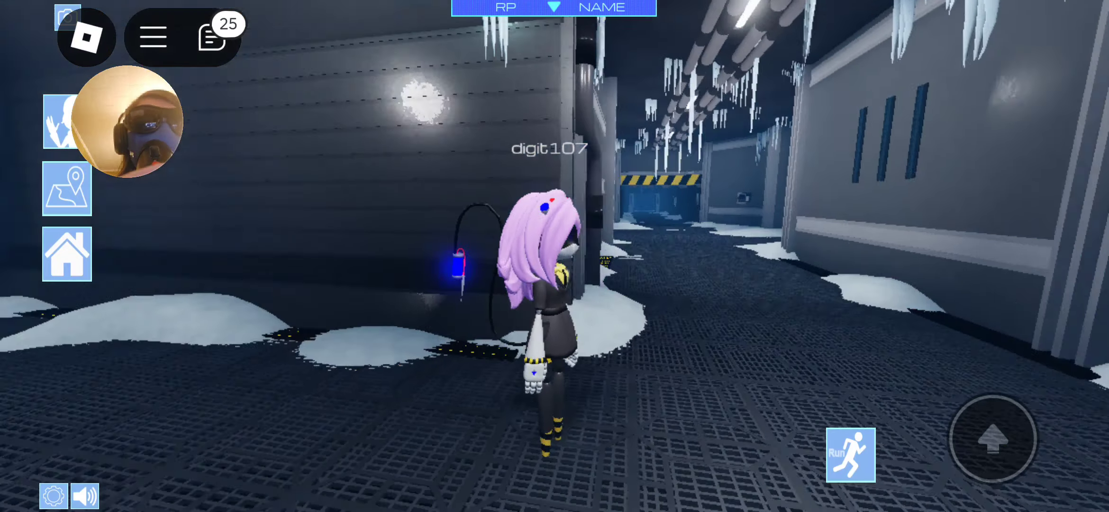
{"action": "left_click_drag", "start_coordinate": [780, 260], "coordinate": [433, 260]}
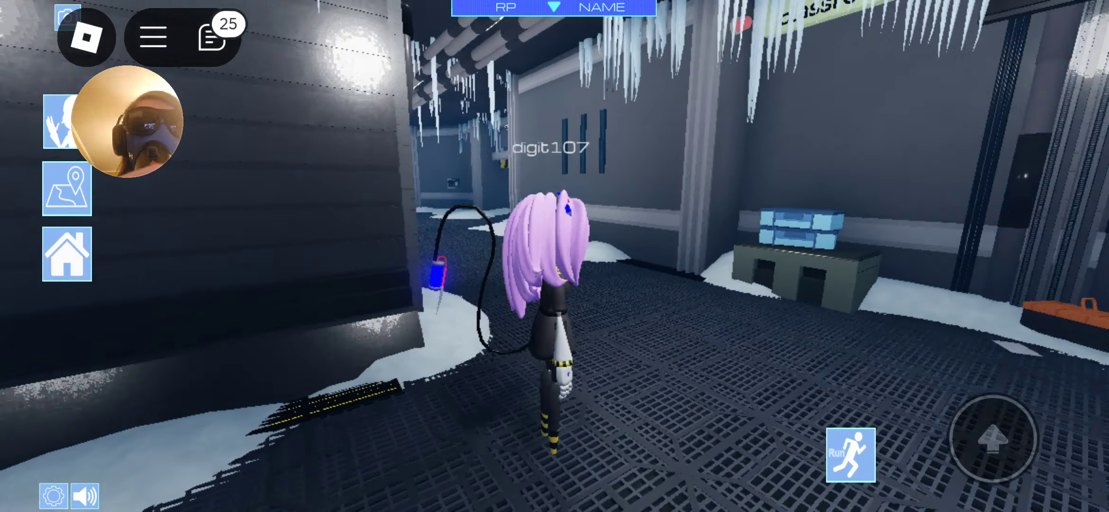
{"action": "left_click_drag", "start_coordinate": [780, 261], "coordinate": [520, 260]}
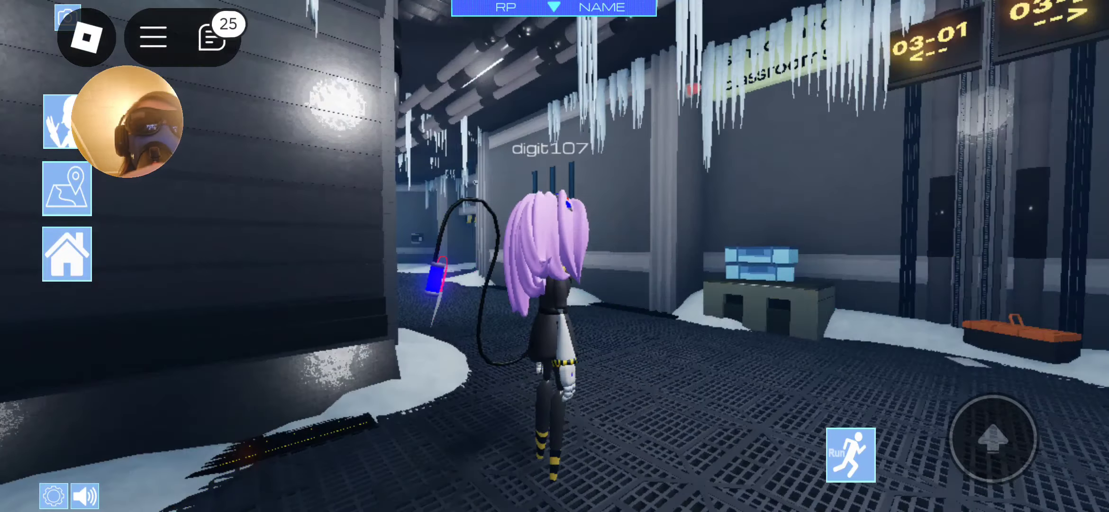
{"action": "left_click_drag", "start_coordinate": [780, 260], "coordinate": [433, 261]}
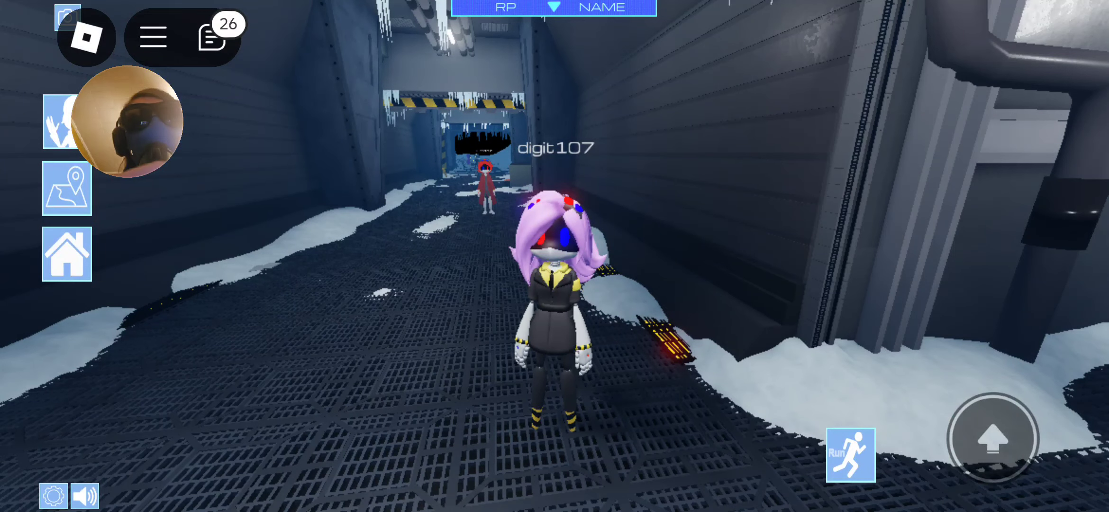
- Walk the avatar forward into another snowy corridor and open the emote list
{"action": "left_click_drag", "start_coordinate": [268, 430], "coordinate": [269, 381]}
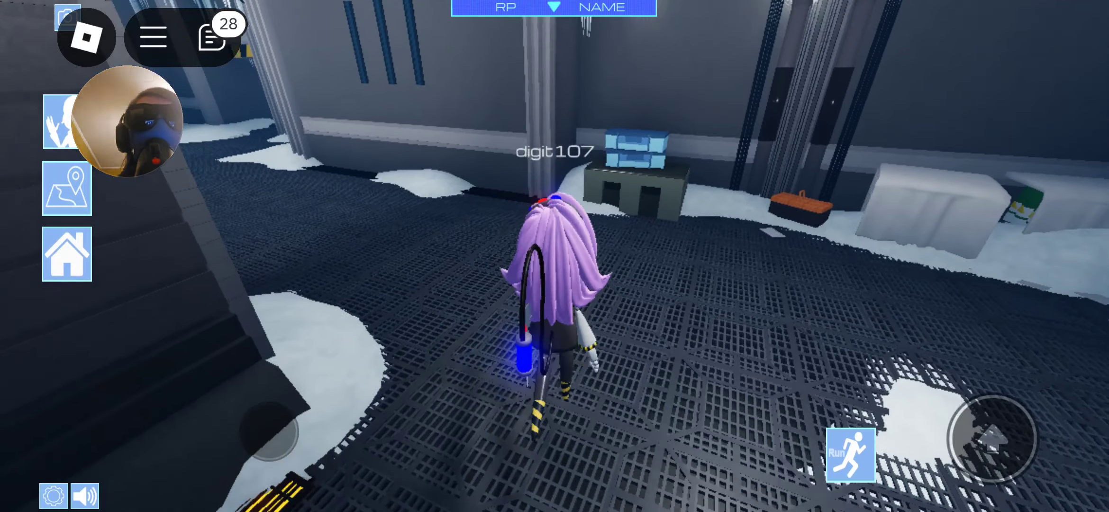
{"action": "left_click_drag", "start_coordinate": [268, 429], "coordinate": [269, 382]}
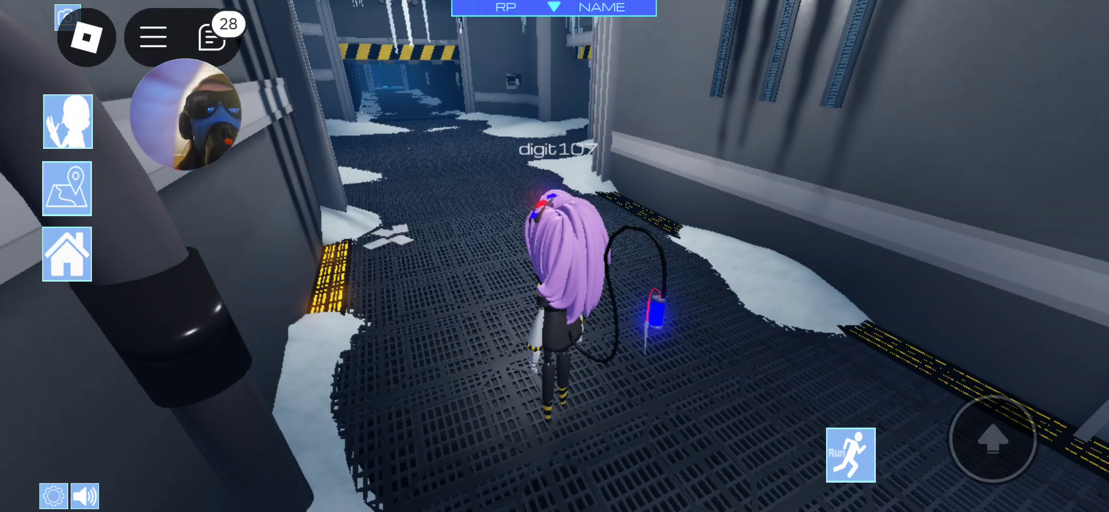
{"action": "left_click", "coordinate": [66, 122]}
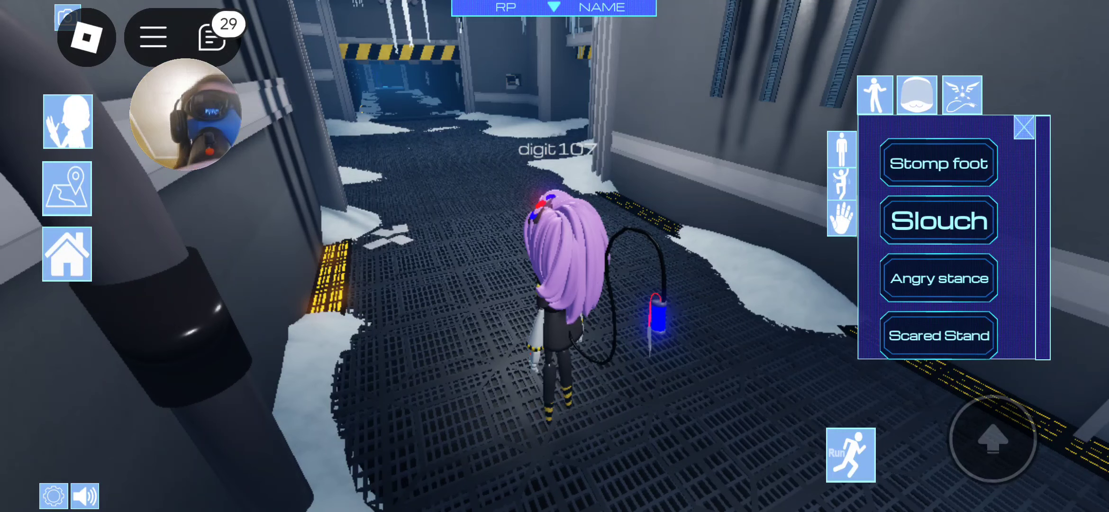
- On the drone page, show then hide the wings, then show then hide the claws
{"action": "left_click", "coordinate": [962, 94]}
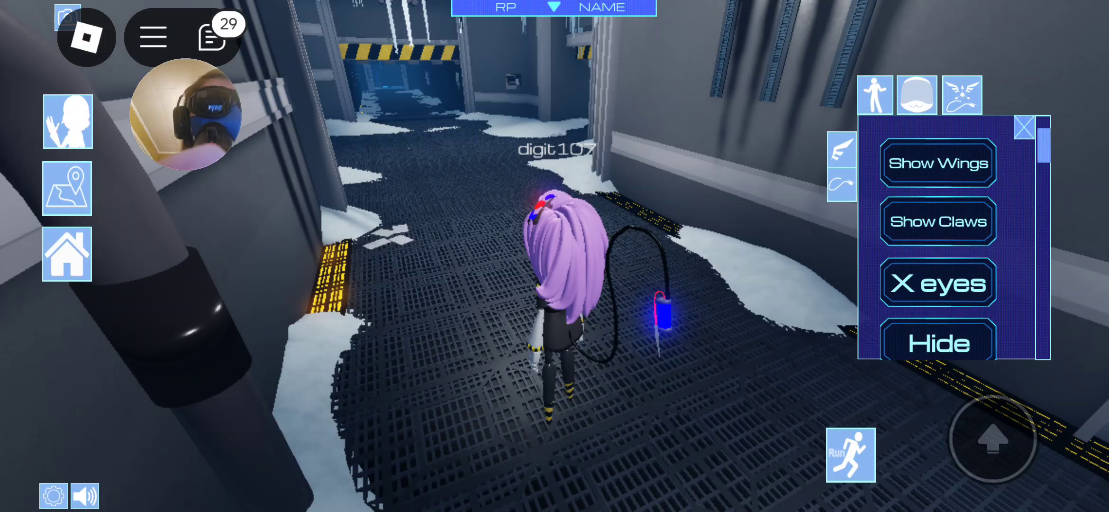
{"action": "left_click", "coordinate": [938, 162]}
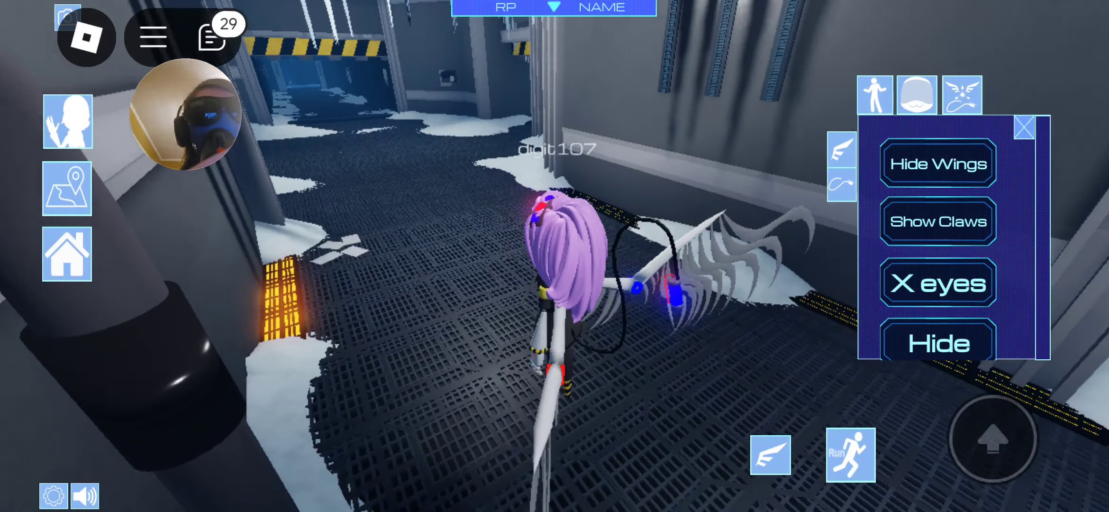
{"action": "left_click_drag", "start_coordinate": [433, 261], "coordinate": [693, 261]}
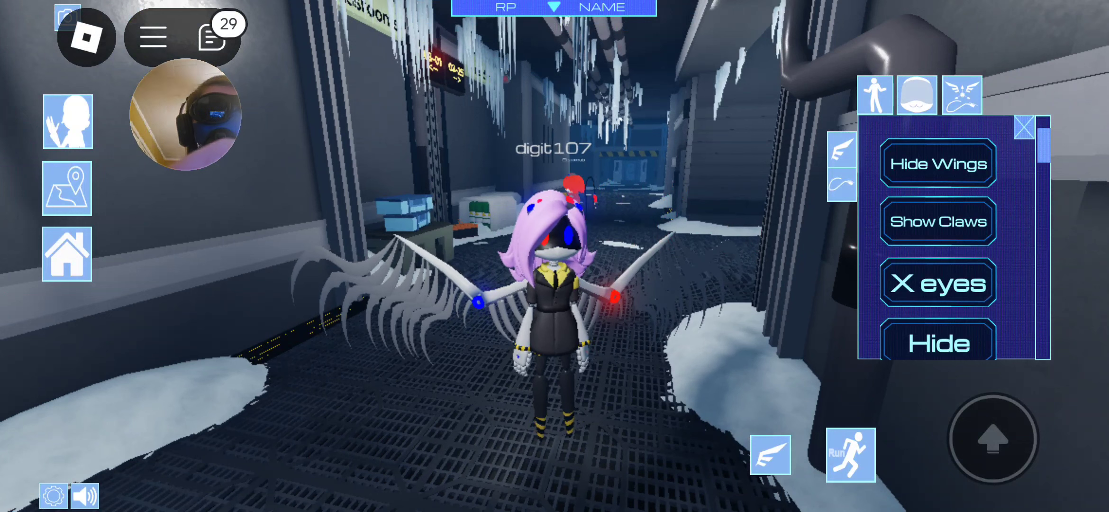
{"action": "left_click", "coordinate": [938, 163]}
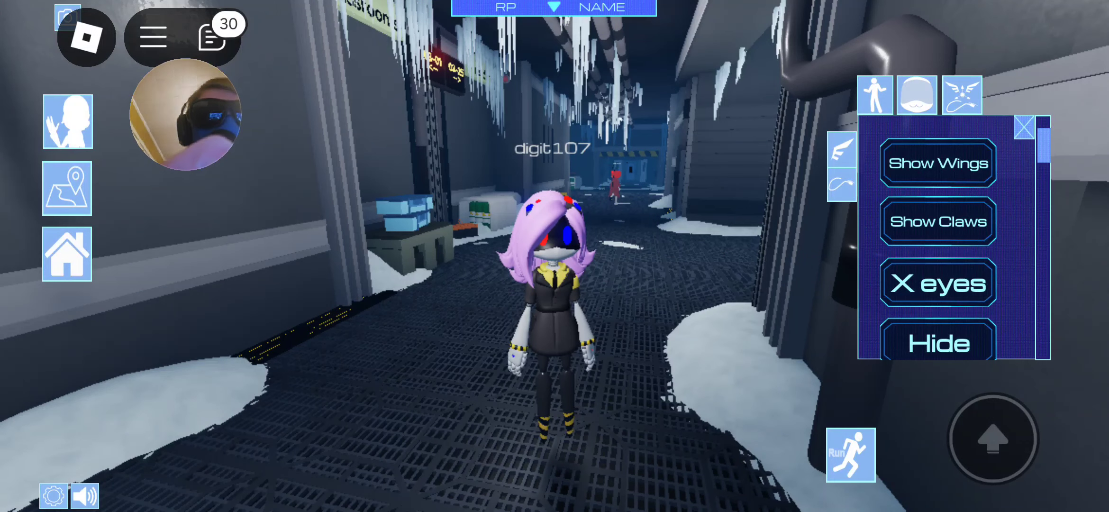
{"action": "left_click", "coordinate": [939, 221]}
{"action": "left_click", "coordinate": [939, 221]}
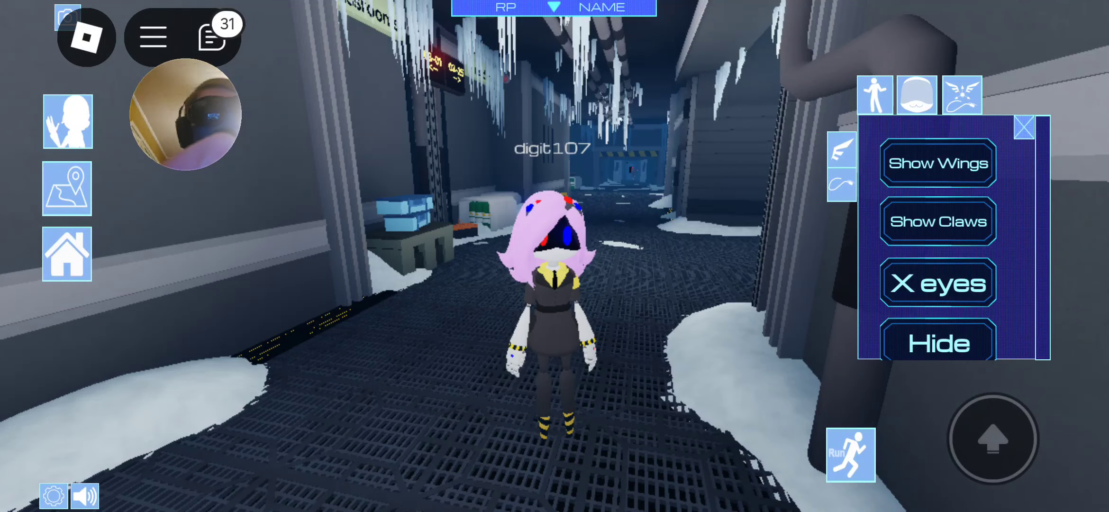
{"action": "scroll", "coordinate": [938, 243], "scroll_direction": "down", "scroll_amount": 2}
- Toggle the X eyes on and off, then the Hide crouch on and off
{"action": "left_click", "coordinate": [939, 207]}
{"action": "left_click", "coordinate": [939, 208]}
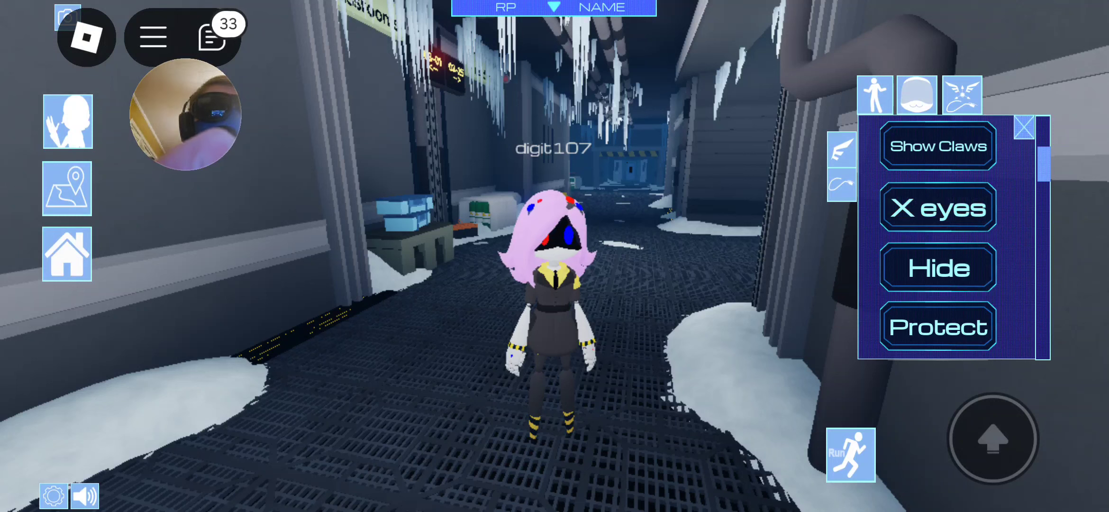
{"action": "scroll", "coordinate": [938, 243], "scroll_direction": "down", "scroll_amount": 2}
{"action": "left_click", "coordinate": [939, 229]}
{"action": "left_click", "coordinate": [938, 229]}
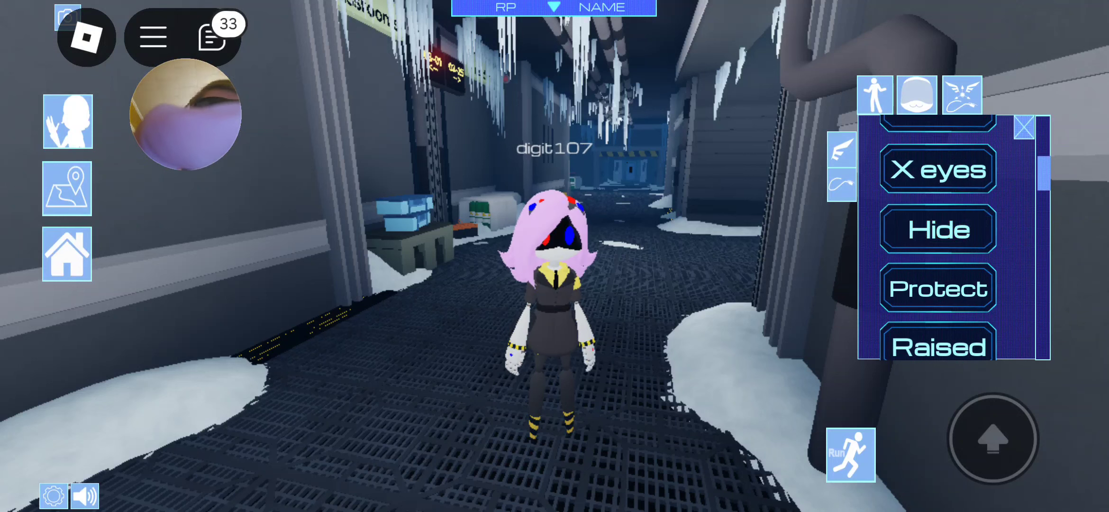
- Toggle the Protect pose on and off, then the Raised pose twice
{"action": "left_click", "coordinate": [939, 289]}
{"action": "left_click", "coordinate": [939, 288]}
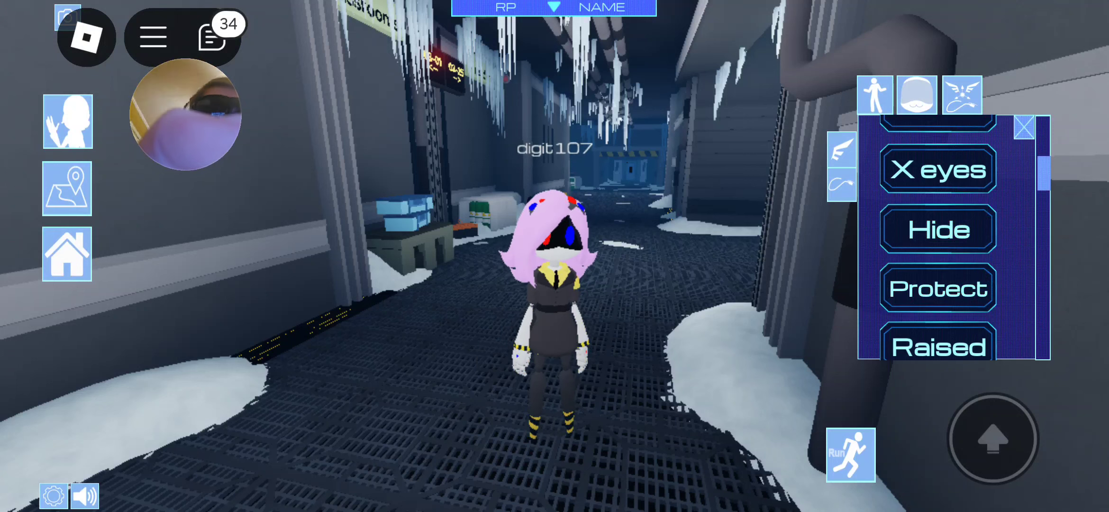
{"action": "scroll", "coordinate": [939, 244], "scroll_direction": "down", "scroll_amount": 3}
{"action": "left_click", "coordinate": [939, 167]}
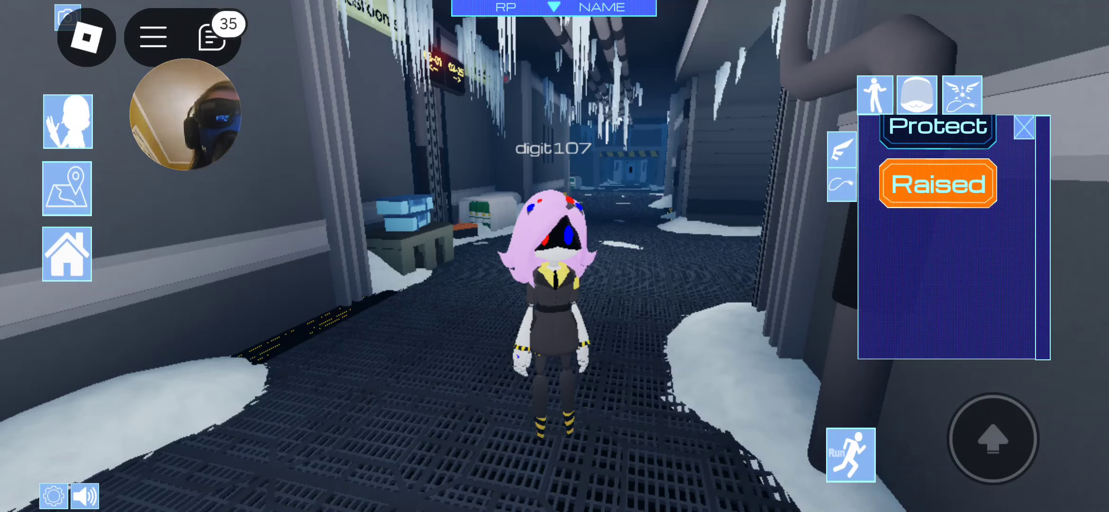
{"action": "left_click", "coordinate": [939, 184]}
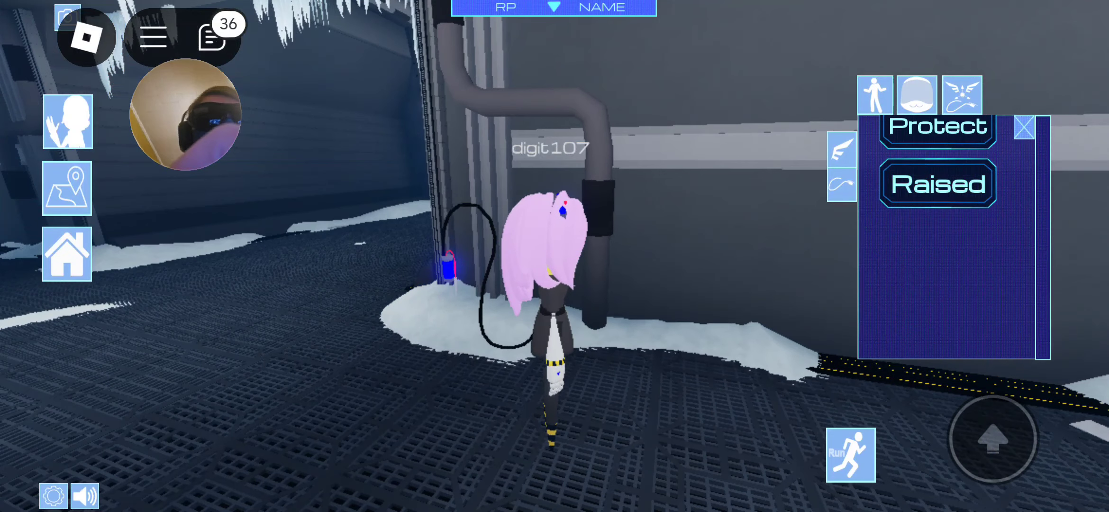
{"action": "left_click", "coordinate": [939, 184]}
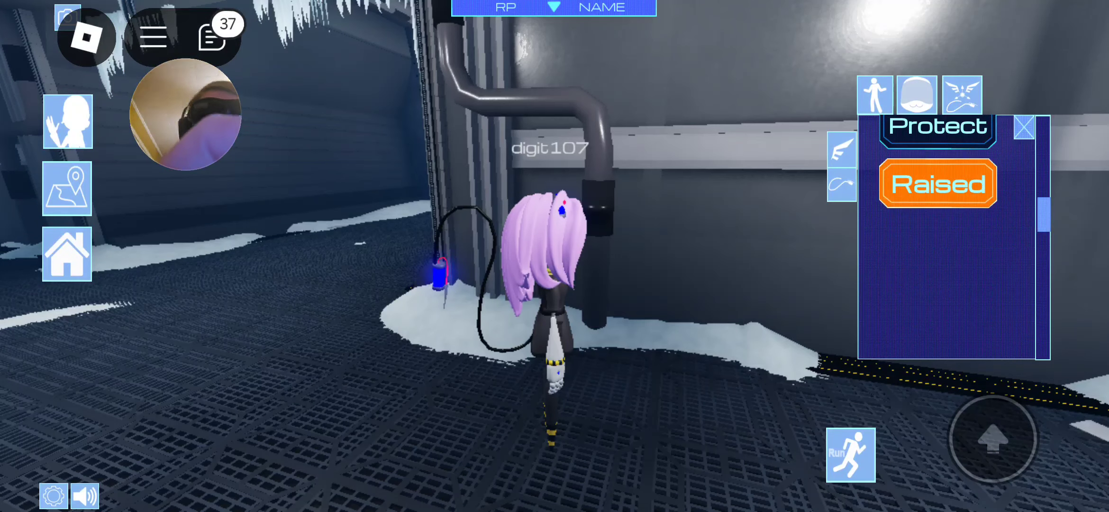
{"action": "left_click", "coordinate": [938, 184]}
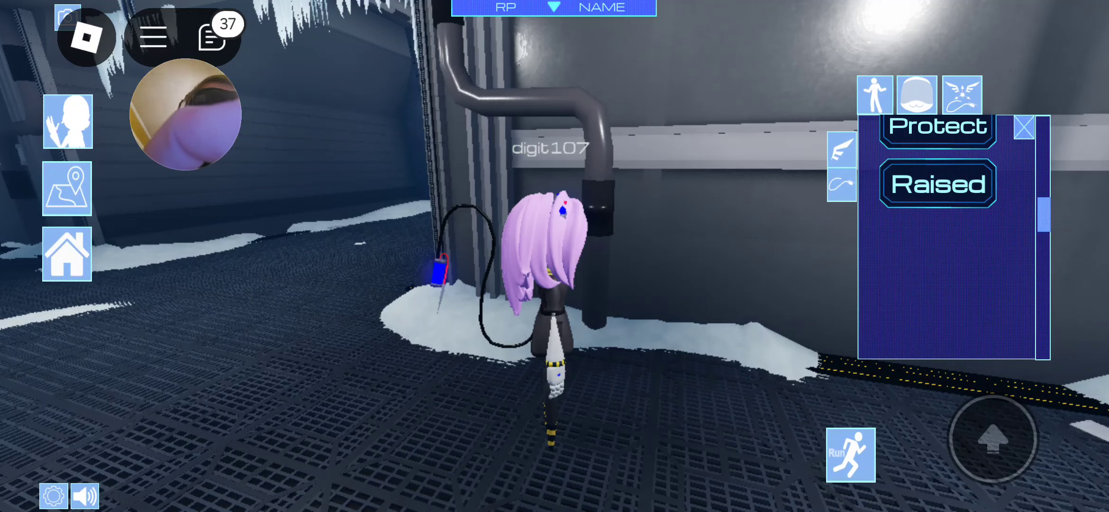
{"action": "scroll", "coordinate": [954, 243], "scroll_direction": "up", "scroll_amount": 5}
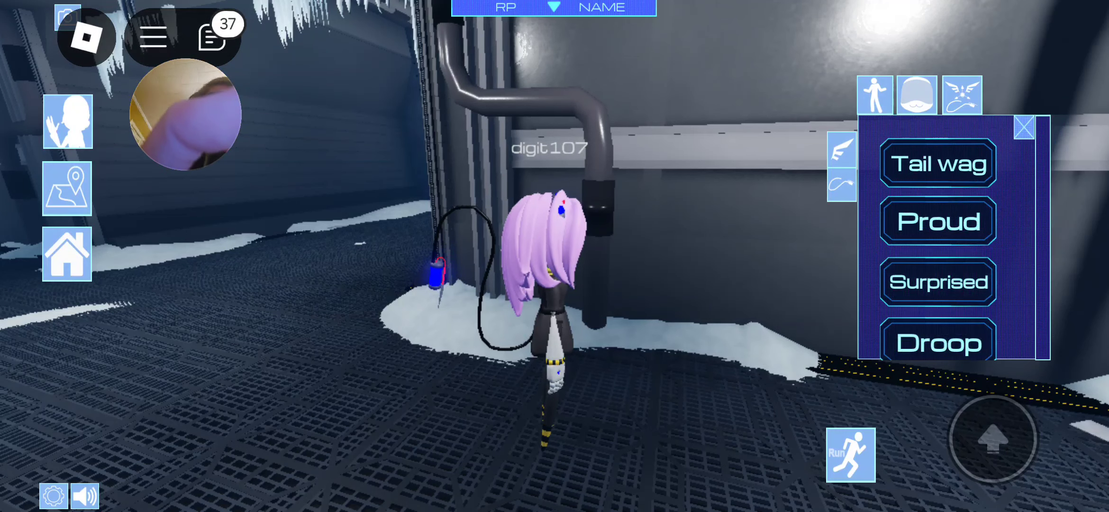
- Toggle the tail wag and proud poses on and off while orbiting the avatar
{"action": "left_click", "coordinate": [939, 163]}
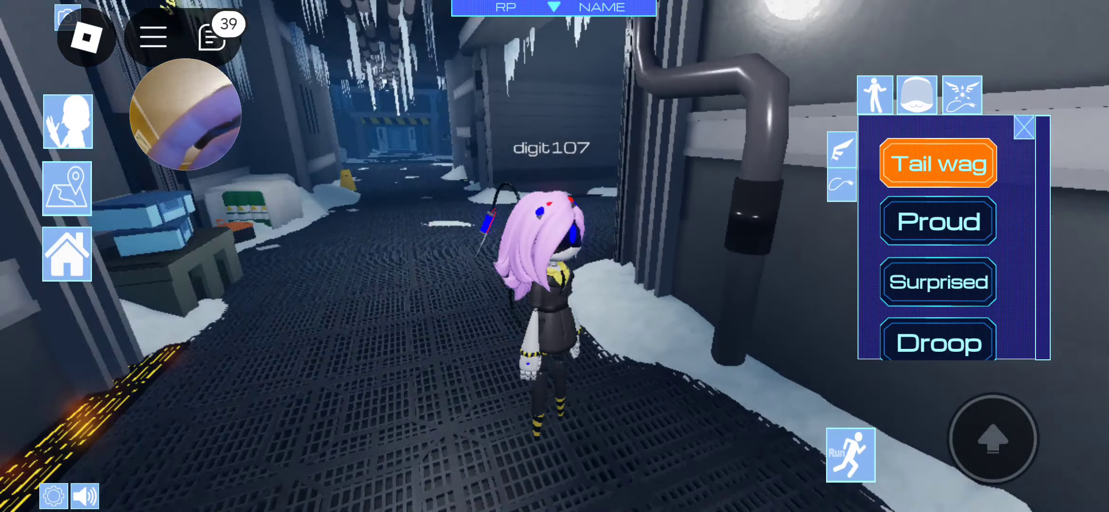
{"action": "left_click_drag", "start_coordinate": [555, 260], "coordinate": [347, 261]}
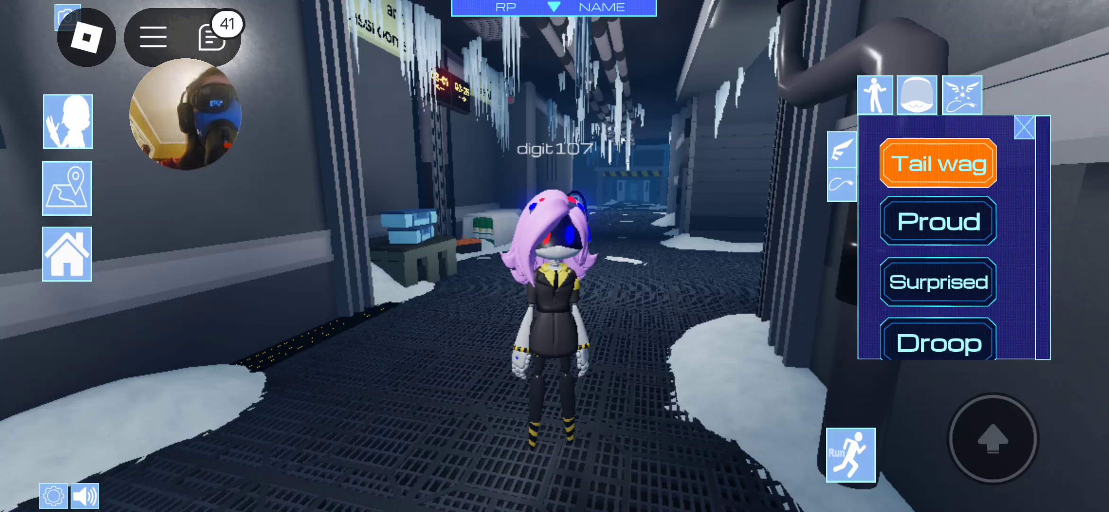
{"action": "left_click", "coordinate": [939, 221]}
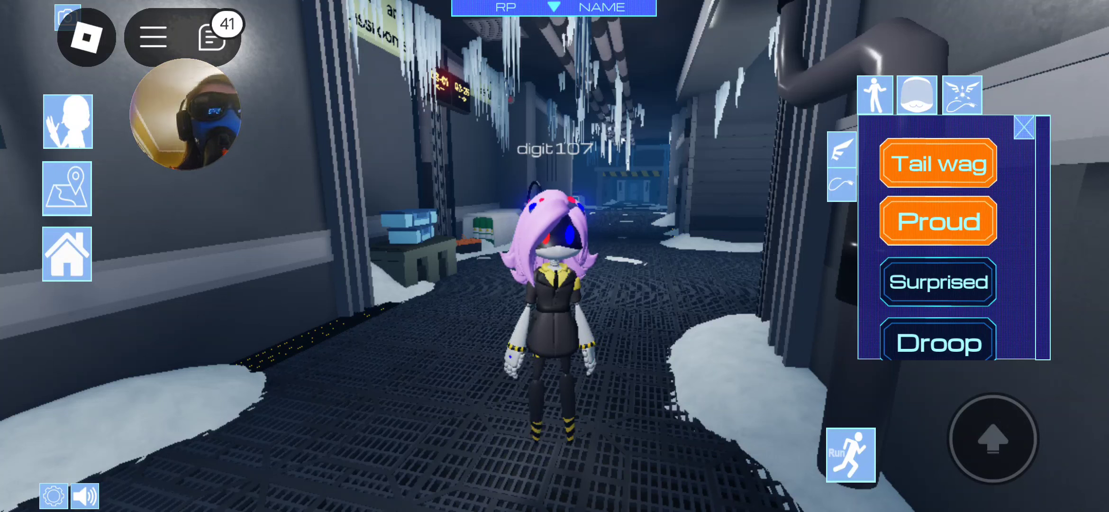
{"action": "left_click", "coordinate": [938, 163]}
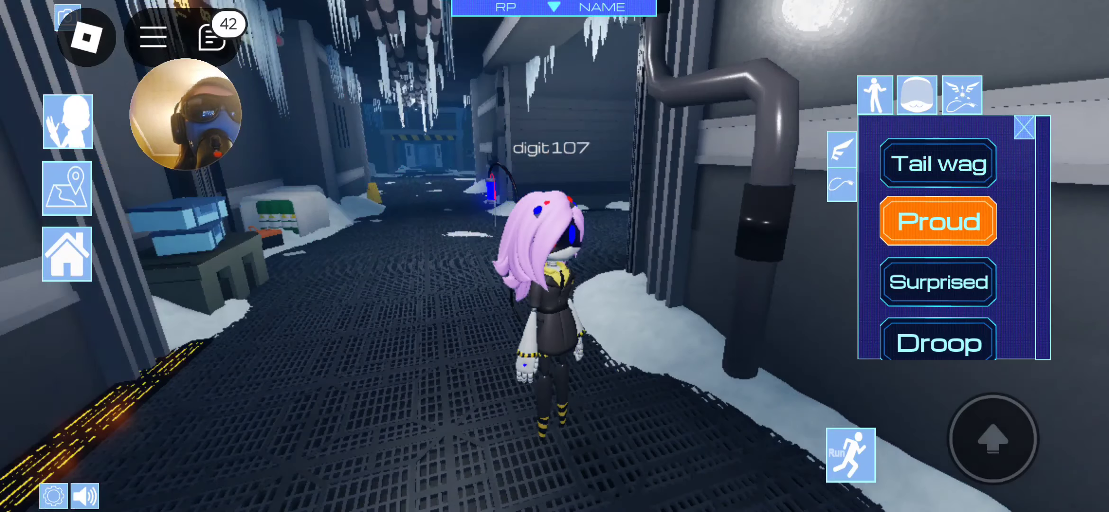
{"action": "left_click_drag", "start_coordinate": [555, 261], "coordinate": [347, 260]}
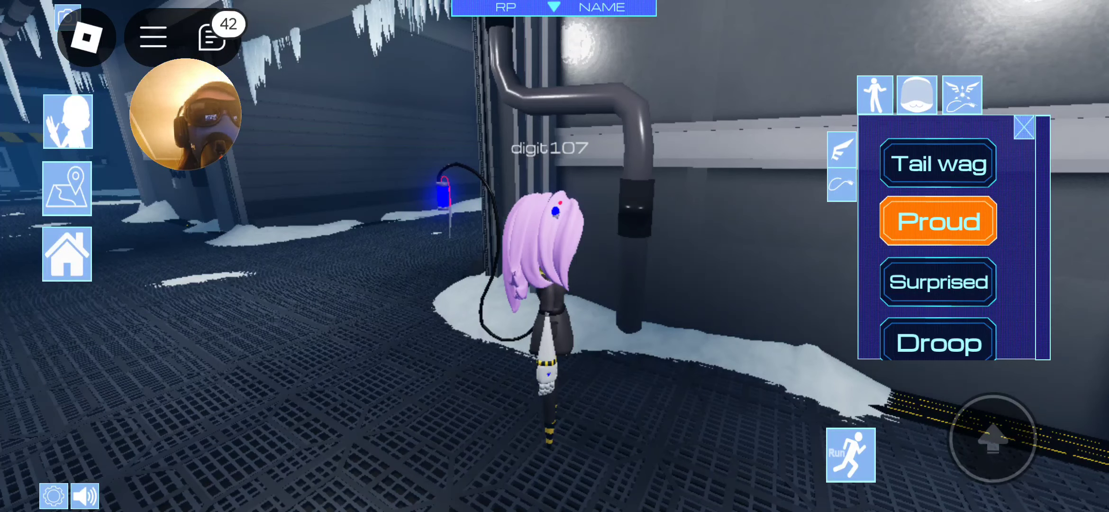
{"action": "left_click", "coordinate": [939, 220]}
{"action": "left_click", "coordinate": [939, 220]}
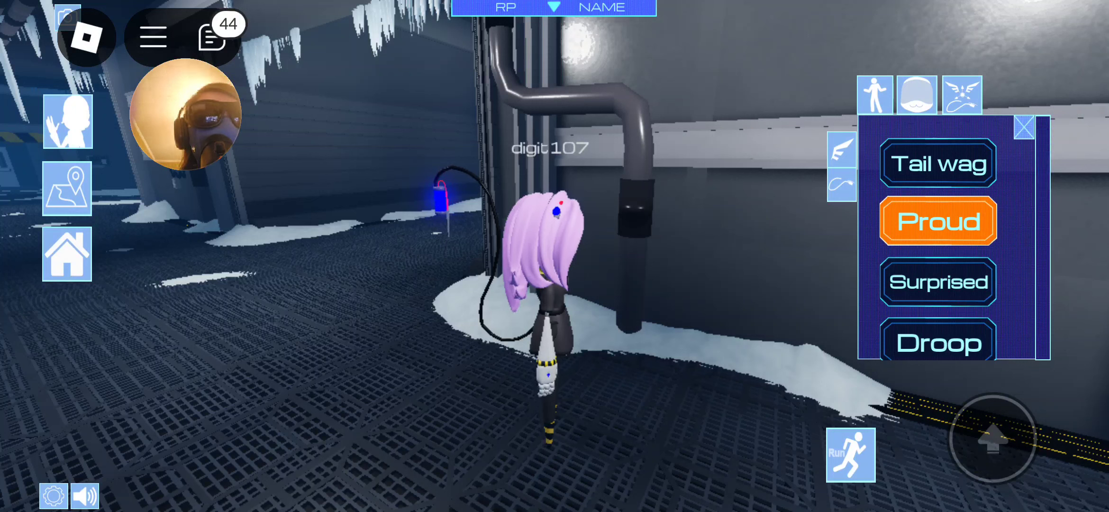
- Try the surprised pose, then play the heart emote twice while orbiting the view
{"action": "left_click", "coordinate": [939, 281]}
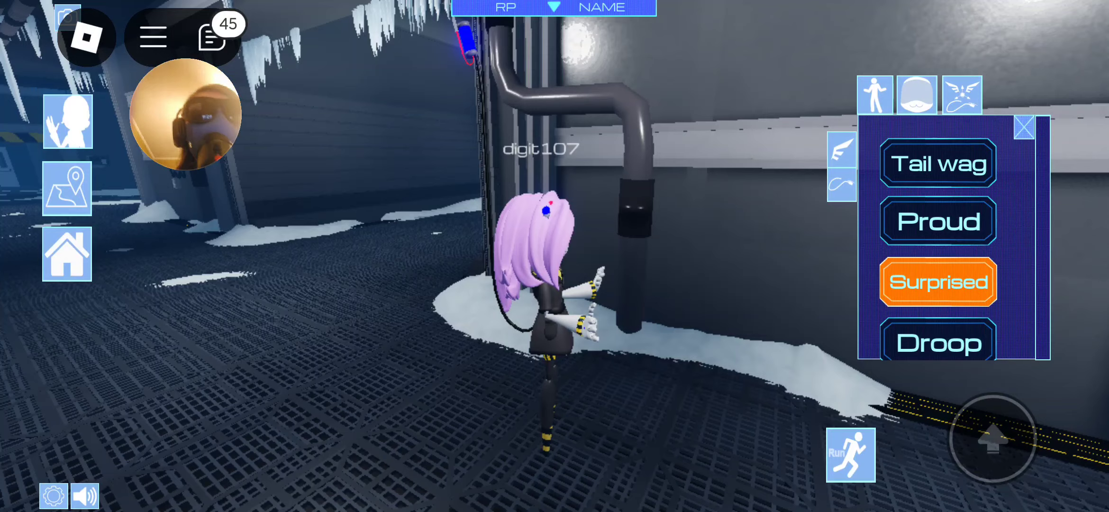
{"action": "left_click_drag", "start_coordinate": [346, 304], "coordinate": [607, 304]}
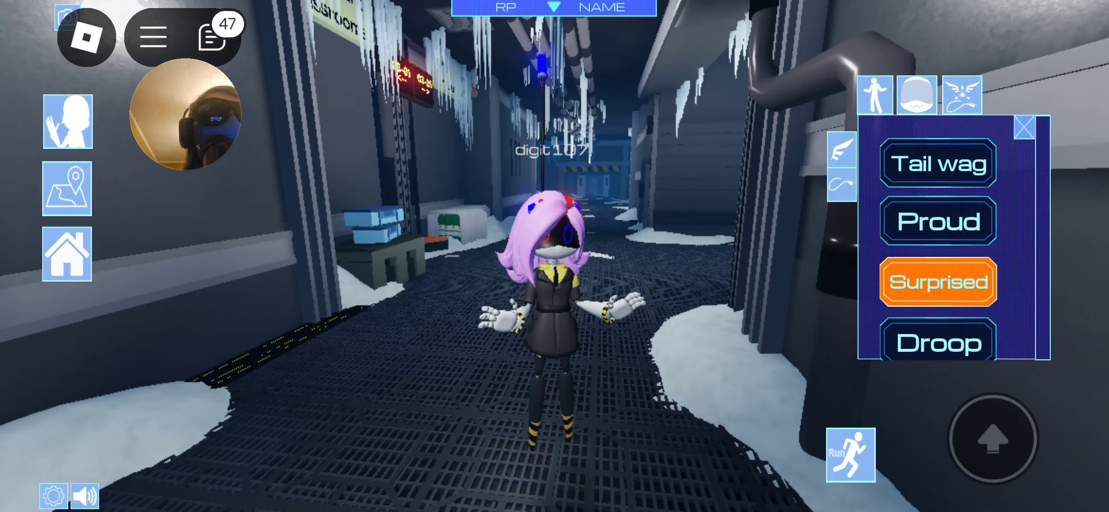
{"action": "left_click", "coordinate": [939, 281]}
{"action": "scroll", "coordinate": [936, 243], "scroll_direction": "down", "scroll_amount": 4}
{"action": "scroll", "coordinate": [936, 244], "scroll_direction": "down", "scroll_amount": 1}
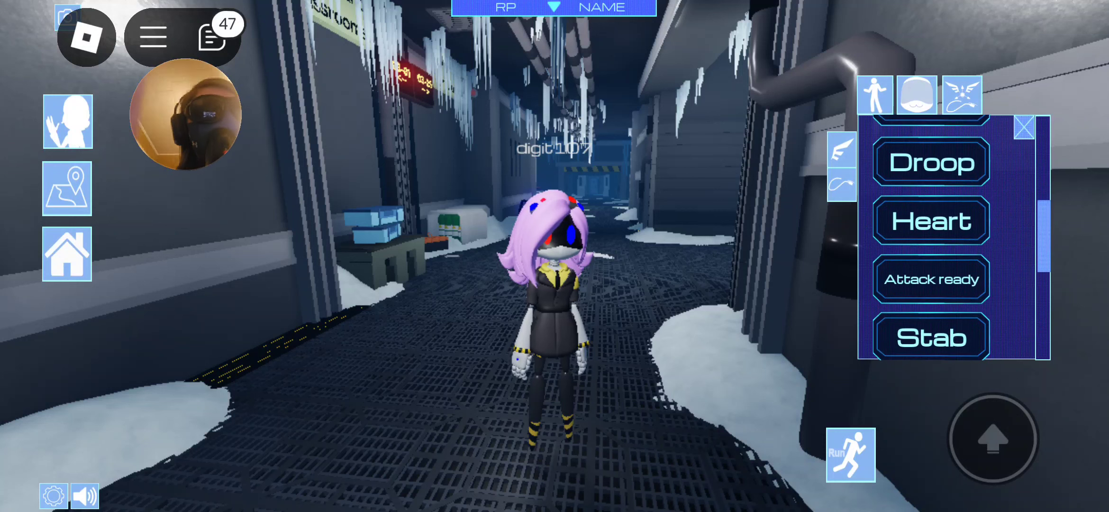
{"action": "left_click", "coordinate": [931, 221]}
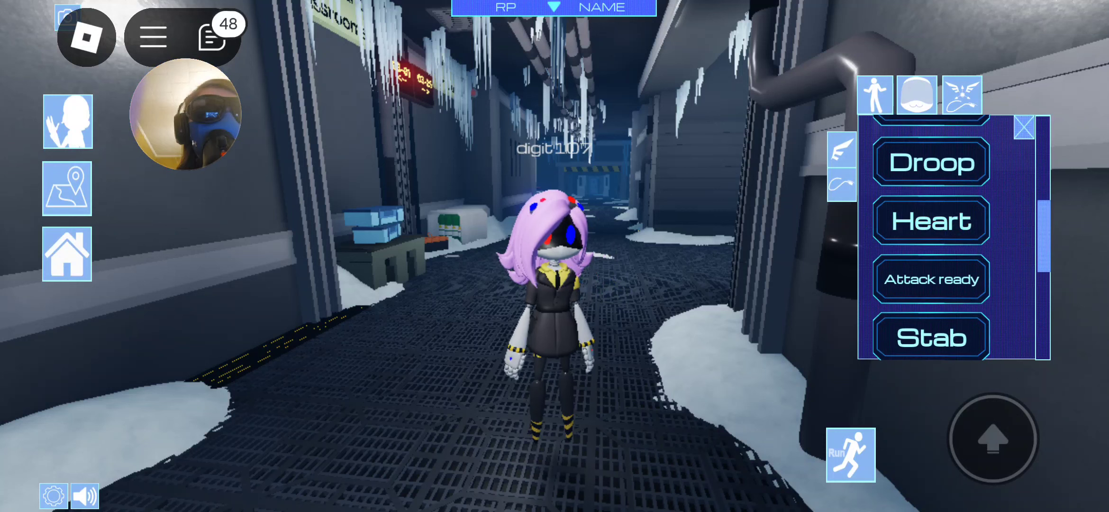
{"action": "left_click", "coordinate": [932, 221]}
{"action": "left_click_drag", "start_coordinate": [555, 347], "coordinate": [346, 347]}
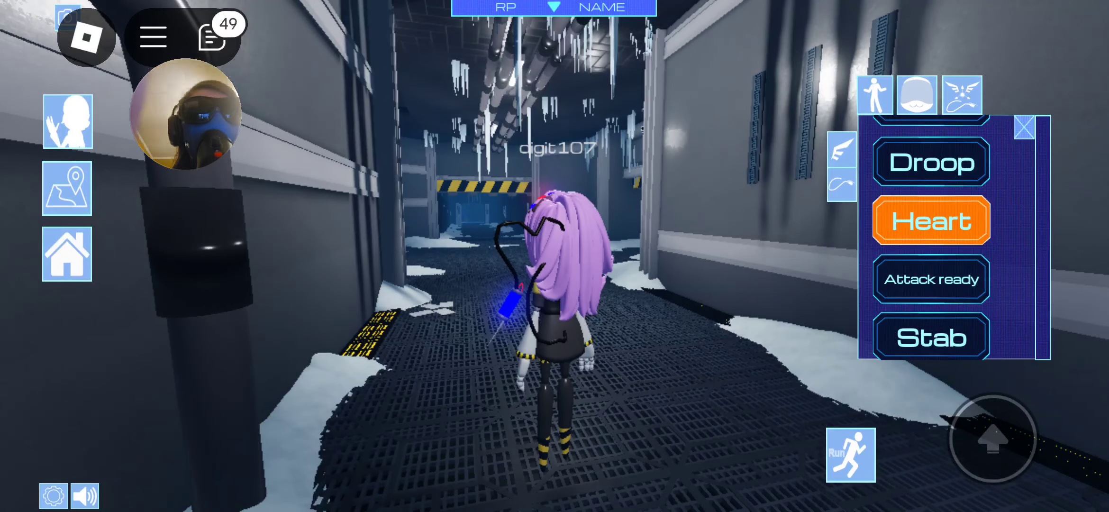
{"action": "left_click_drag", "start_coordinate": [554, 347], "coordinate": [260, 347]}
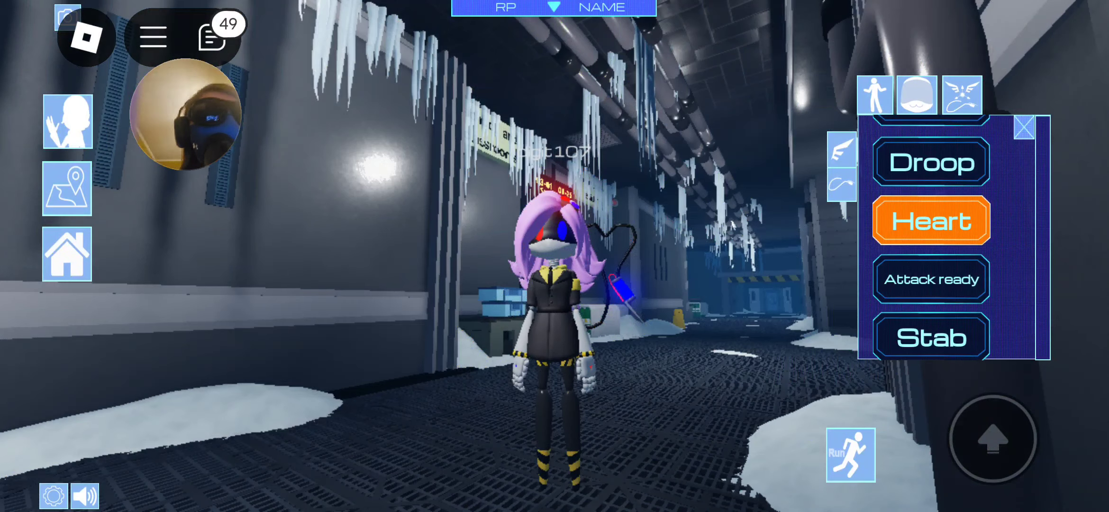
{"action": "scroll", "coordinate": [932, 234], "scroll_direction": "down", "scroll_amount": 3}
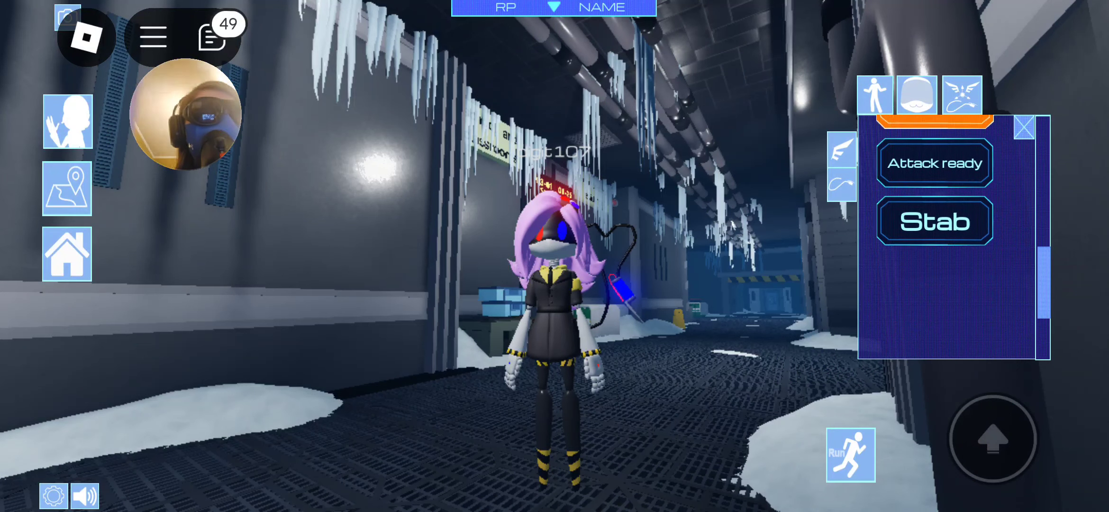
{"action": "scroll", "coordinate": [936, 217], "scroll_direction": "up", "scroll_amount": 2}
- Stop the heart emote, trigger Stab twice, and show the body poses list
{"action": "left_click", "coordinate": [939, 293]}
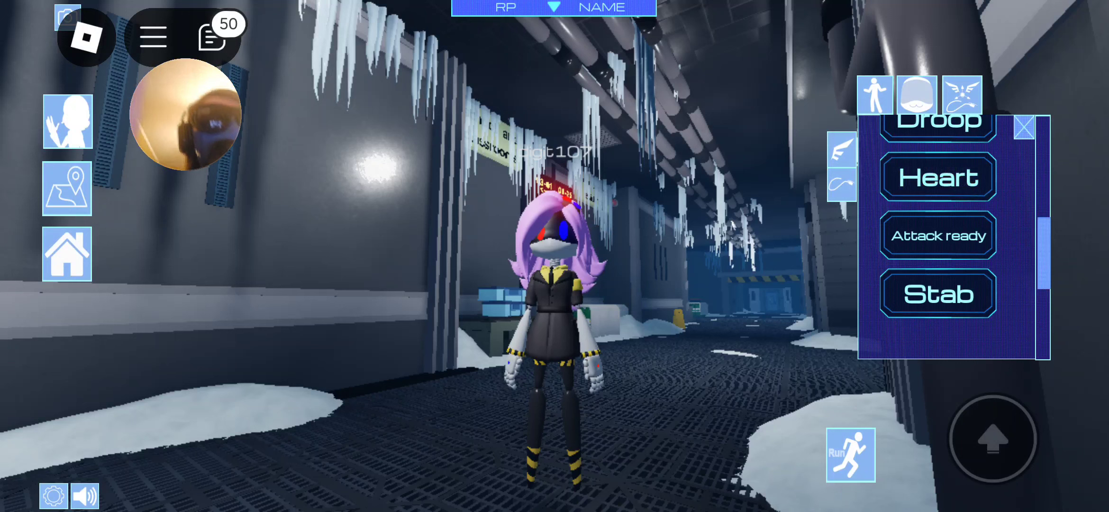
{"action": "left_click", "coordinate": [938, 293]}
{"action": "left_click", "coordinate": [939, 293]}
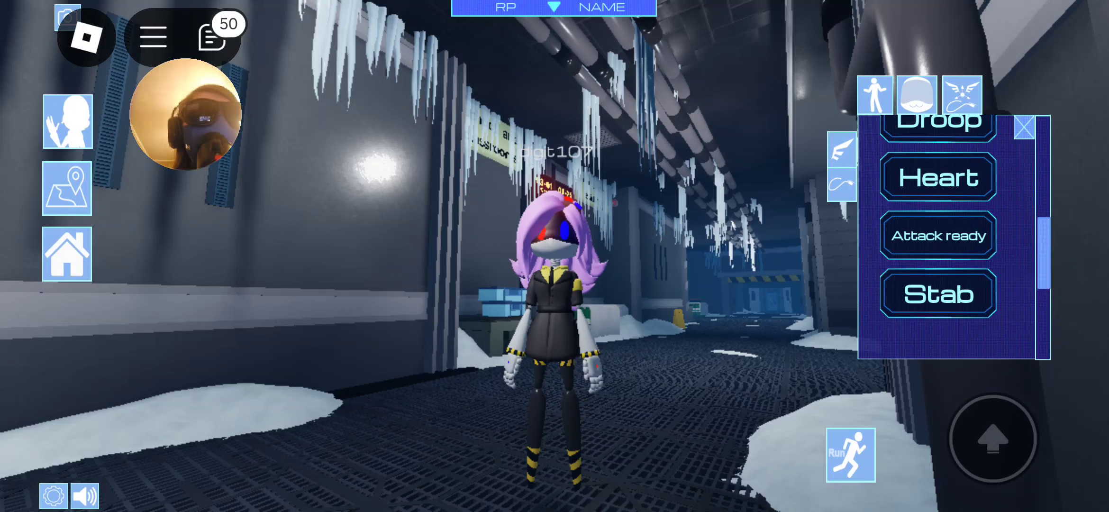
{"action": "scroll", "coordinate": [939, 234], "scroll_direction": "up", "scroll_amount": 3}
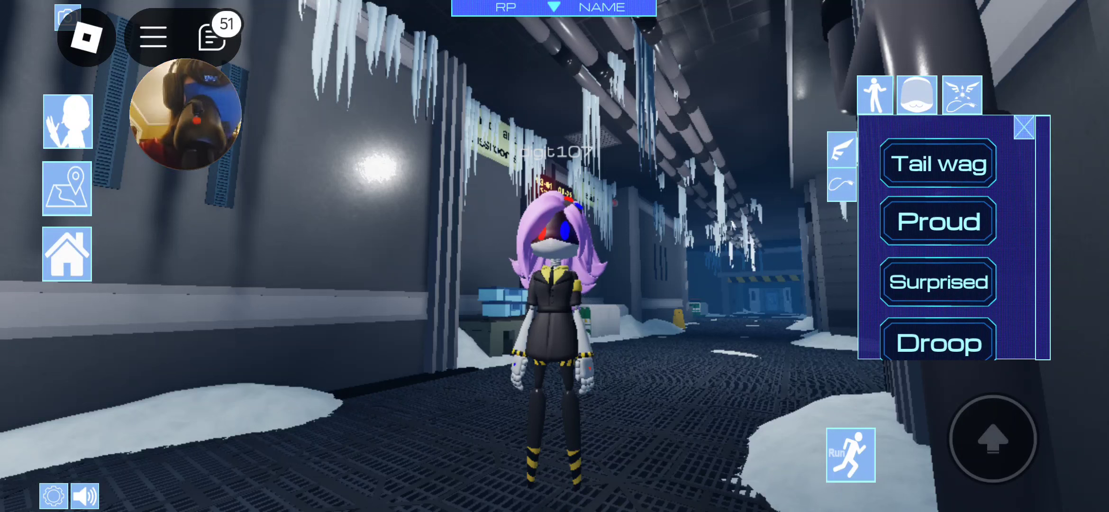
{"action": "left_click", "coordinate": [876, 95]}
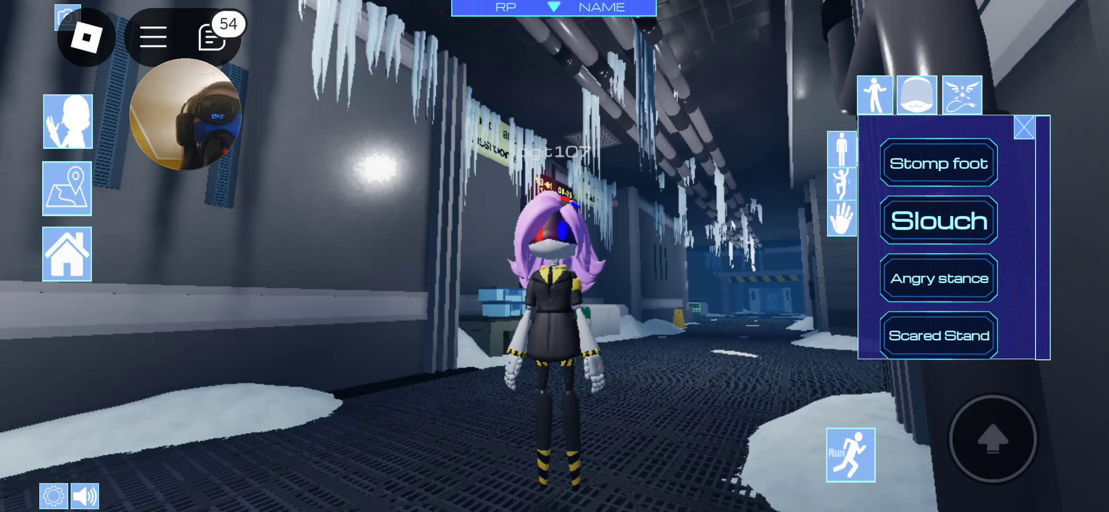
{"action": "scroll", "coordinate": [939, 243], "scroll_direction": "down", "scroll_amount": 2}
{"action": "scroll", "coordinate": [939, 243], "scroll_direction": "down", "scroll_amount": 2}
{"action": "scroll", "coordinate": [939, 243], "scroll_direction": "down", "scroll_amount": 2}
{"action": "scroll", "coordinate": [939, 244], "scroll_direction": "down", "scroll_amount": 1}
{"action": "scroll", "coordinate": [939, 243], "scroll_direction": "down", "scroll_amount": 1}
{"action": "left_click", "coordinate": [939, 197]}
{"action": "left_click", "coordinate": [939, 194]}
{"action": "scroll", "coordinate": [938, 243], "scroll_direction": "down", "scroll_amount": 2}
{"action": "scroll", "coordinate": [938, 243], "scroll_direction": "down", "scroll_amount": 2}
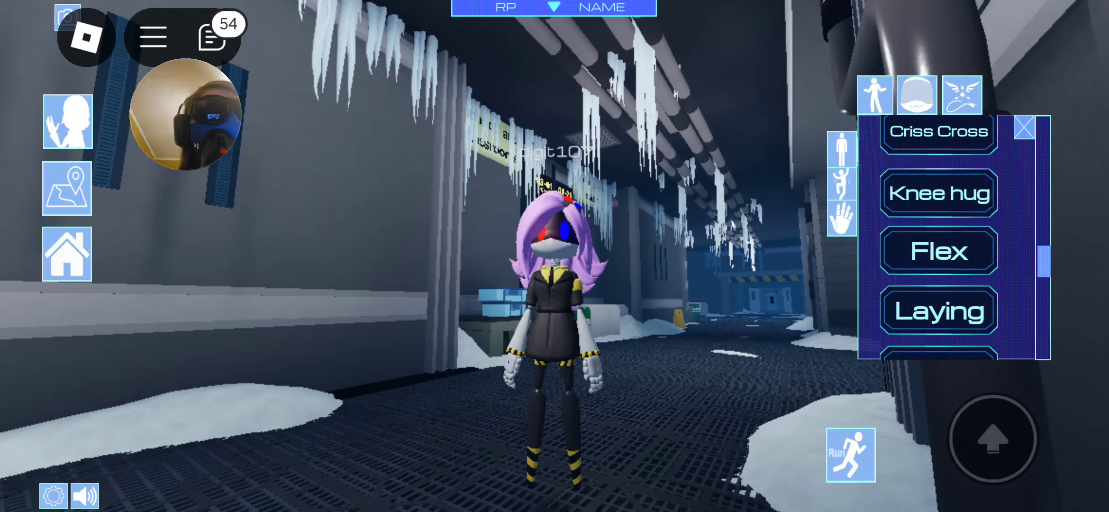
{"action": "scroll", "coordinate": [938, 243], "scroll_direction": "down", "scroll_amount": 1}
{"action": "left_click", "coordinate": [934, 160]}
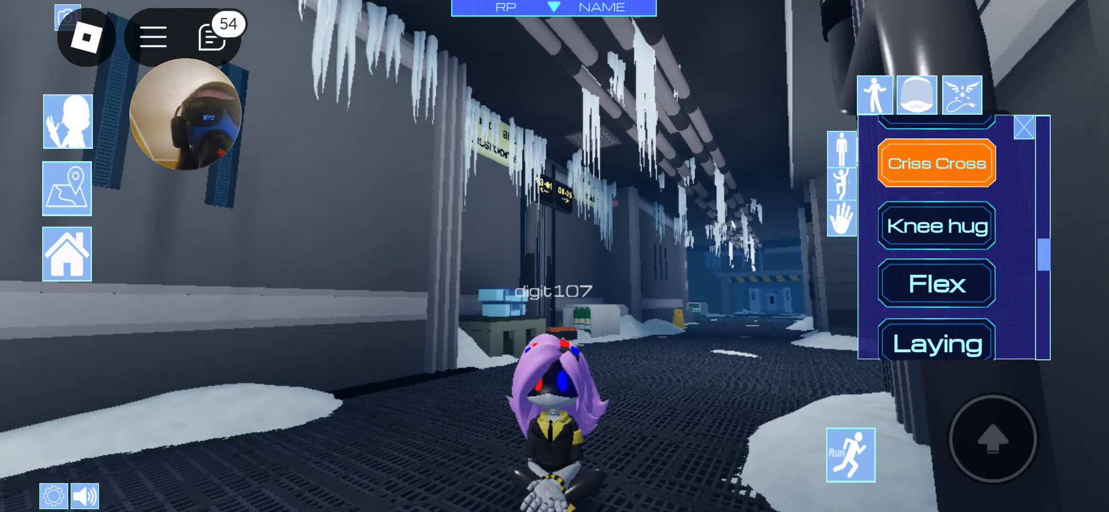
{"action": "left_click_drag", "start_coordinate": [434, 260], "coordinate": [694, 260]}
{"action": "left_click_drag", "start_coordinate": [347, 261], "coordinate": [607, 261]}
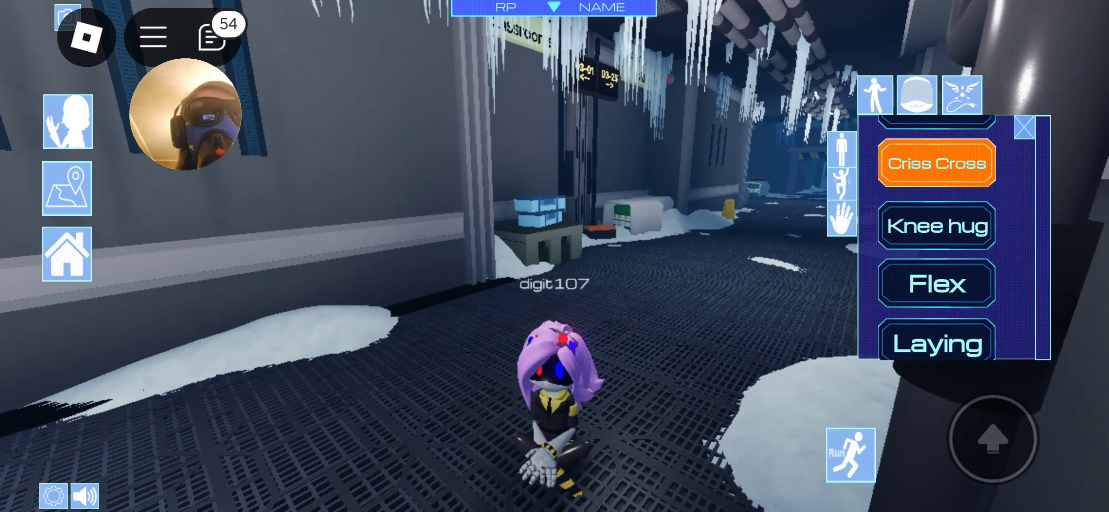
{"action": "left_click", "coordinate": [937, 162]}
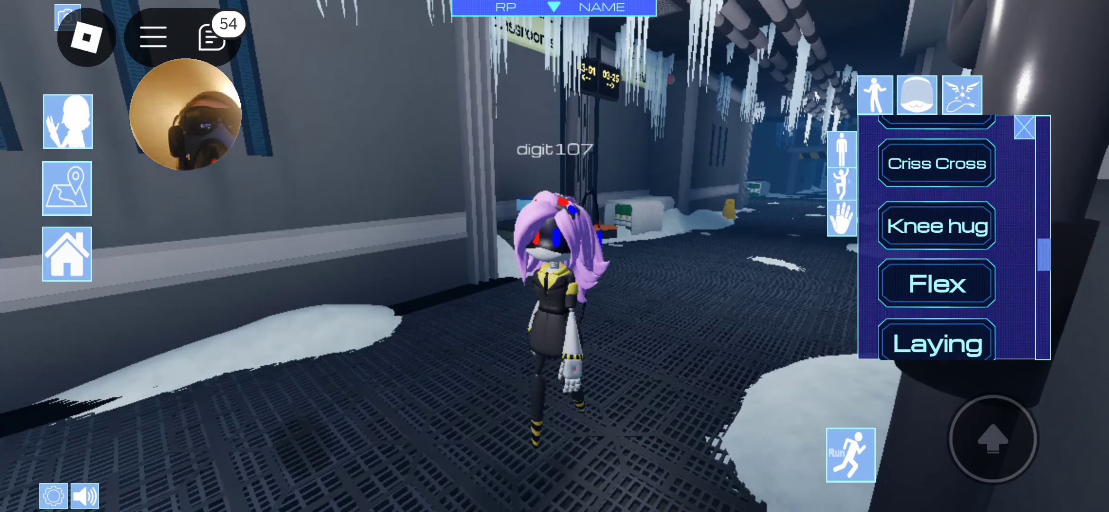
{"action": "left_click_drag", "start_coordinate": [693, 261], "coordinate": [346, 260]}
- Walk forward, close the pose panel, and orbit to a close-up near the hazard-striped corridor
{"action": "left_click_drag", "start_coordinate": [277, 391], "coordinate": [304, 339]}
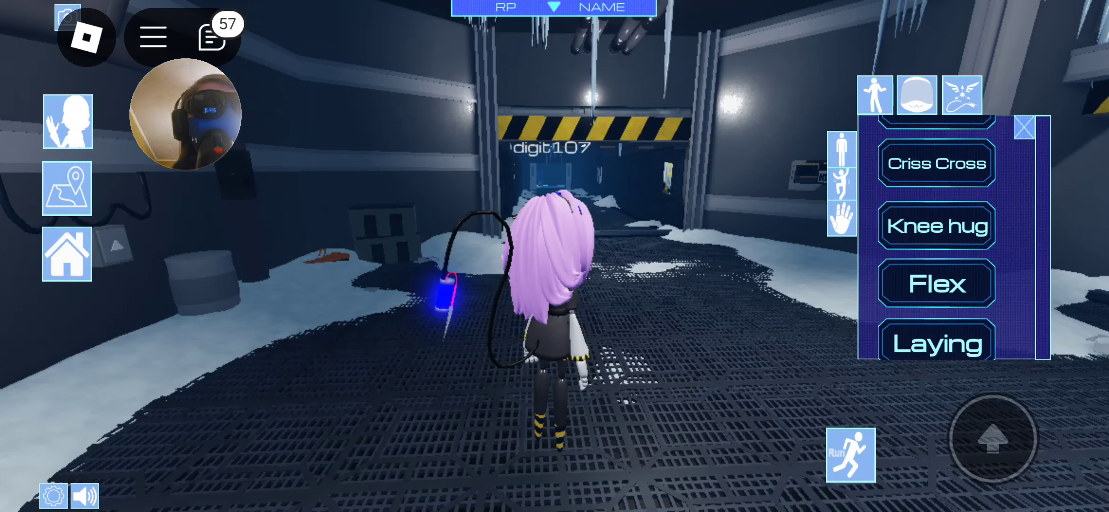
{"action": "left_click", "coordinate": [1025, 127]}
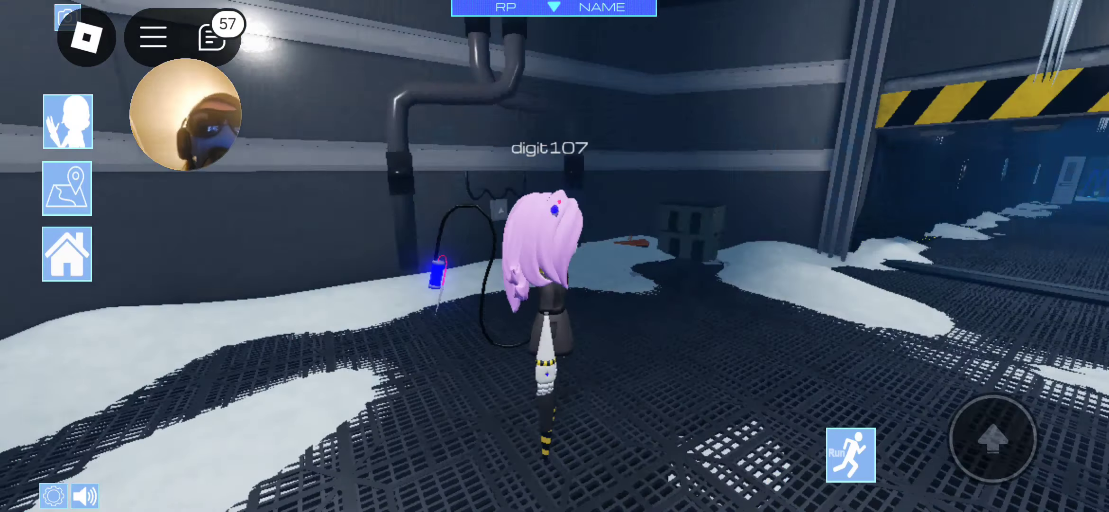
{"action": "left_click_drag", "start_coordinate": [780, 260], "coordinate": [434, 261]}
{"action": "left_click_drag", "start_coordinate": [780, 261], "coordinate": [520, 261]}
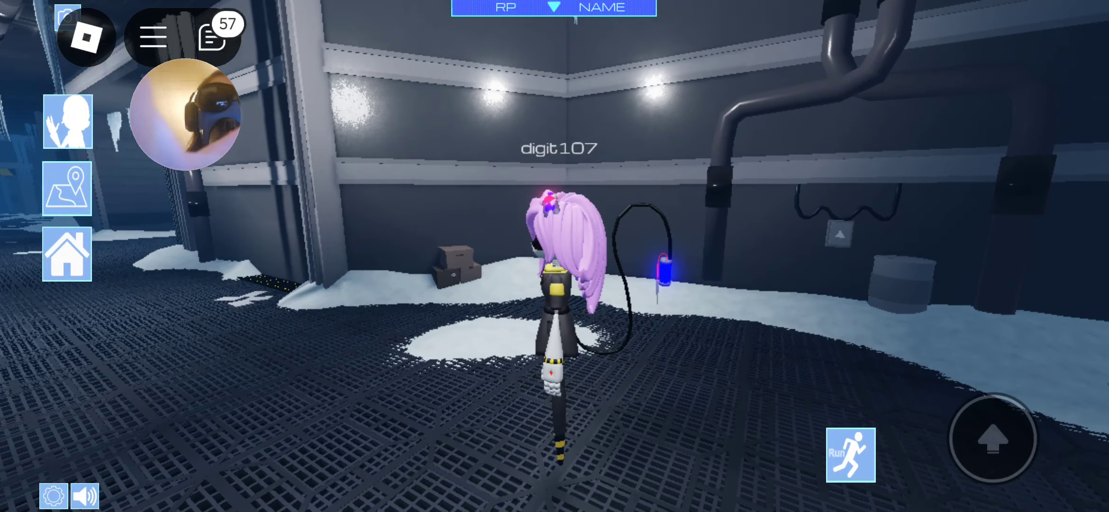
{"action": "left_click_drag", "start_coordinate": [780, 260], "coordinate": [433, 260]}
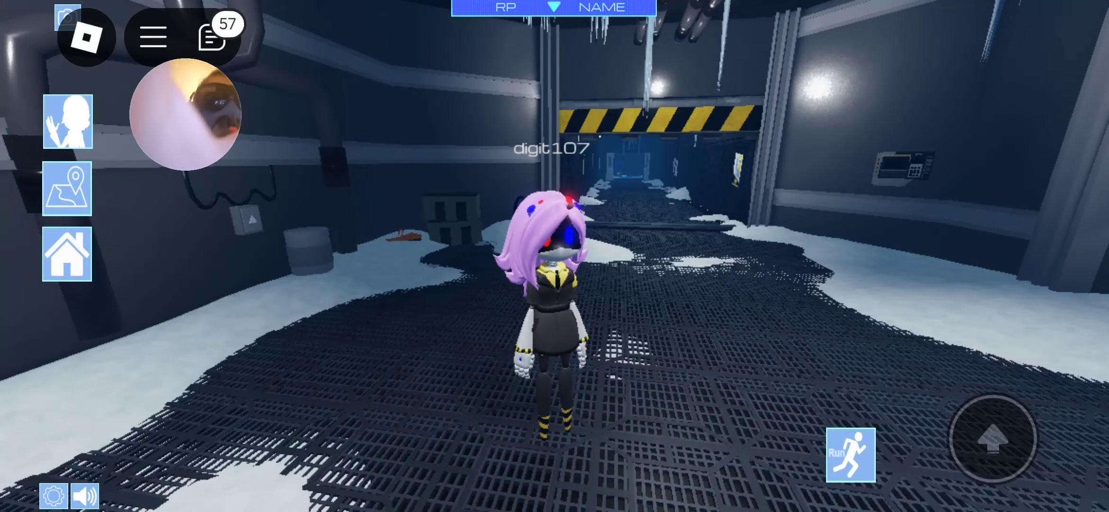
{"action": "scroll", "coordinate": [555, 261], "scroll_direction": "up", "scroll_amount": 3}
{"action": "left_click_drag", "start_coordinate": [780, 260], "coordinate": [520, 260]}
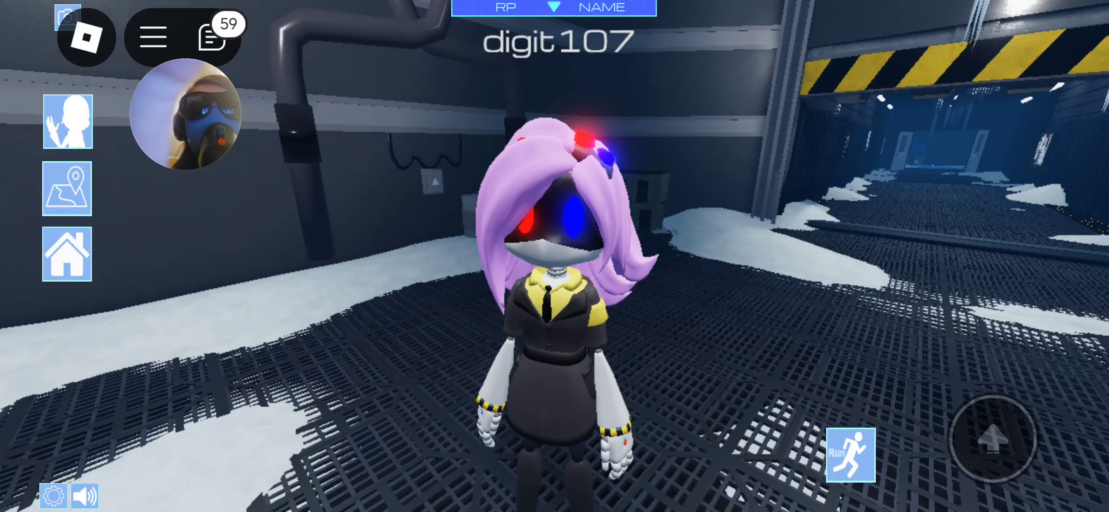
- Reopen the emote list and pick the sharp-toothed mouth from the face options
{"action": "left_click", "coordinate": [68, 121]}
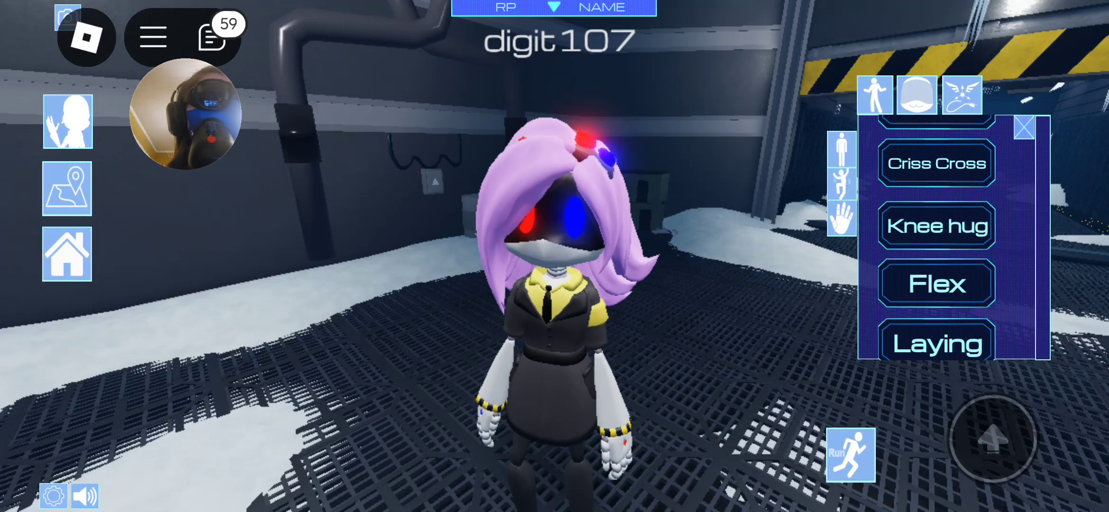
{"action": "left_click", "coordinate": [916, 95]}
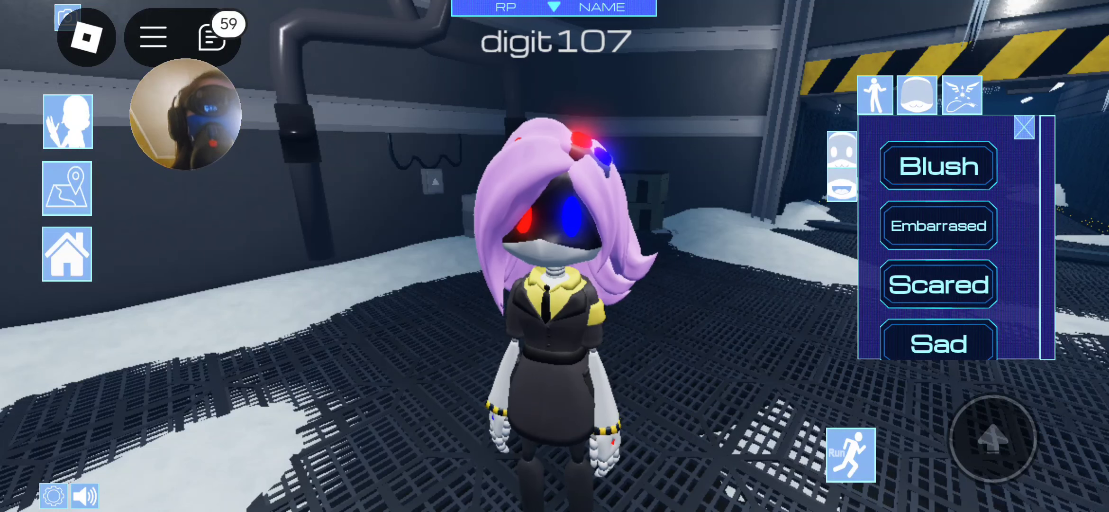
{"action": "scroll", "coordinate": [939, 243], "scroll_direction": "down", "scroll_amount": 3}
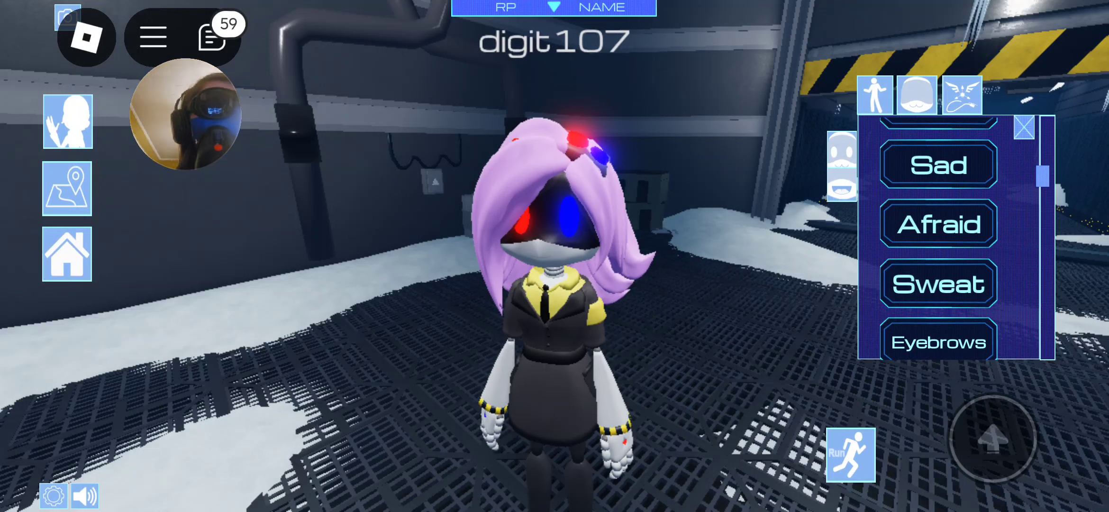
{"action": "left_click", "coordinate": [842, 165]}
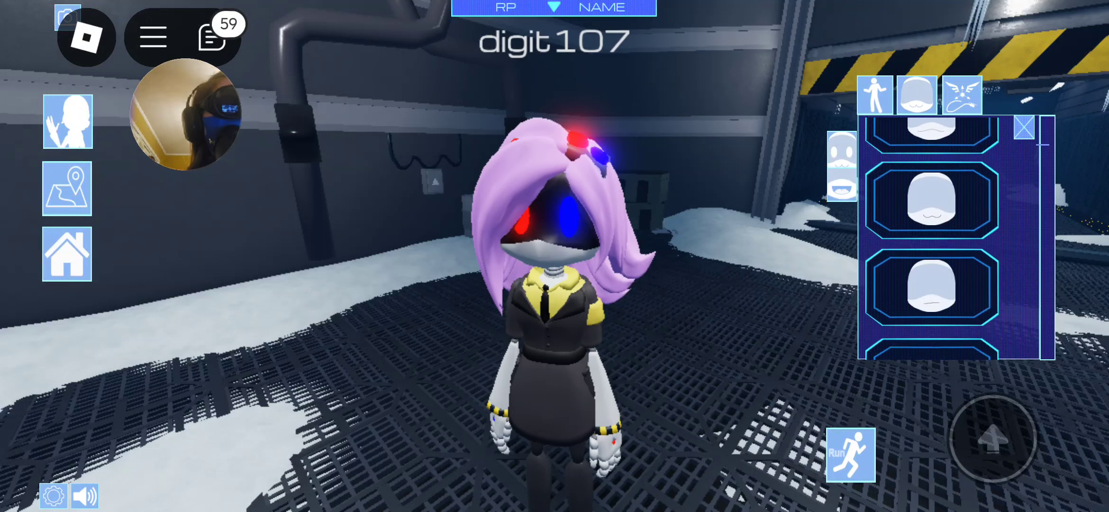
{"action": "scroll", "coordinate": [932, 243], "scroll_direction": "down", "scroll_amount": 3}
{"action": "scroll", "coordinate": [932, 243], "scroll_direction": "down", "scroll_amount": 2}
{"action": "scroll", "coordinate": [932, 243], "scroll_direction": "down", "scroll_amount": 1}
{"action": "scroll", "coordinate": [933, 243], "scroll_direction": "down", "scroll_amount": 2}
{"action": "scroll", "coordinate": [932, 243], "scroll_direction": "down", "scroll_amount": 2}
{"action": "scroll", "coordinate": [932, 243], "scroll_direction": "down", "scroll_amount": 2}
{"action": "scroll", "coordinate": [933, 244], "scroll_direction": "down", "scroll_amount": 2}
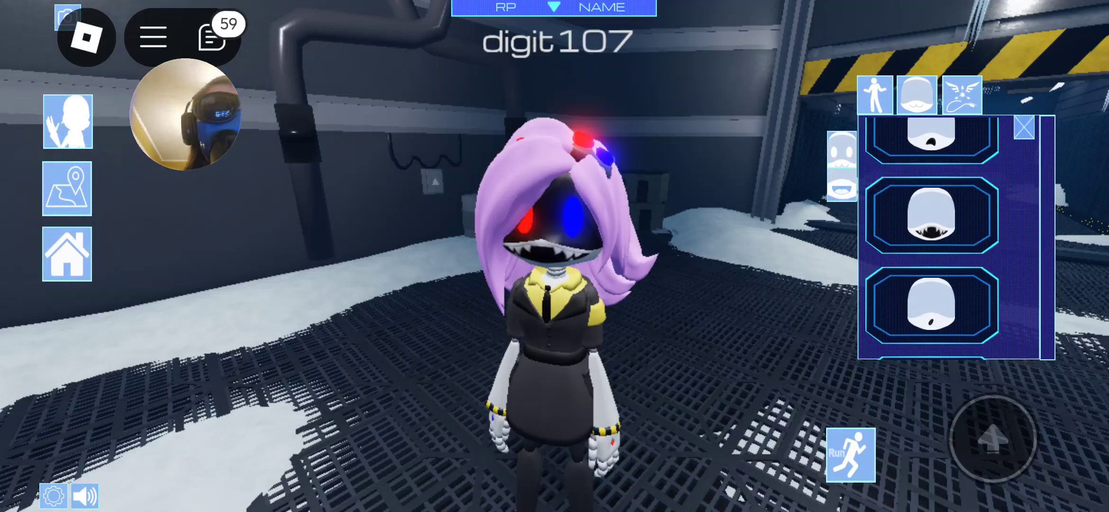
{"action": "scroll", "coordinate": [933, 243], "scroll_direction": "up", "scroll_amount": 2}
{"action": "scroll", "coordinate": [933, 244], "scroll_direction": "up", "scroll_amount": 2}
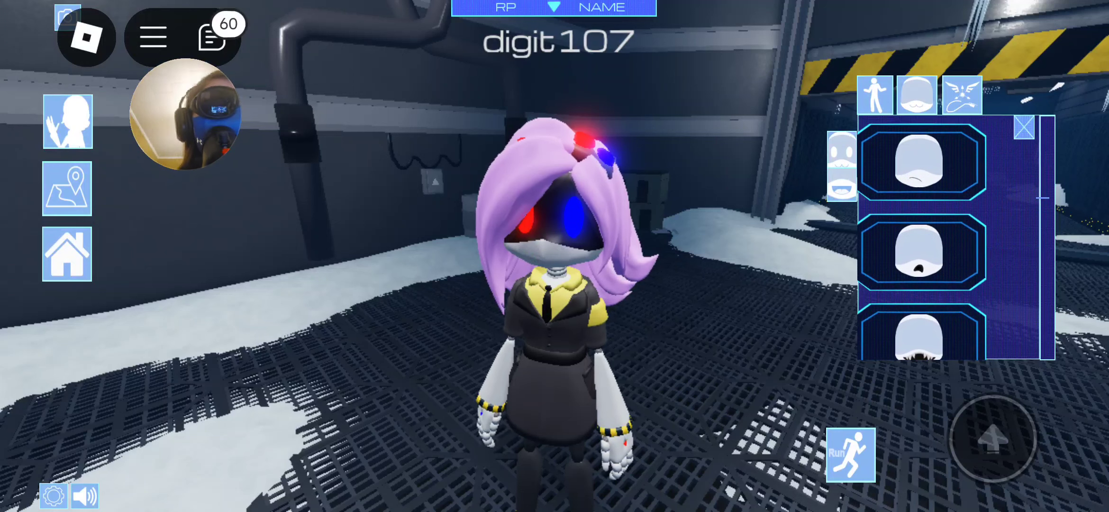
{"action": "left_click", "coordinate": [962, 94]}
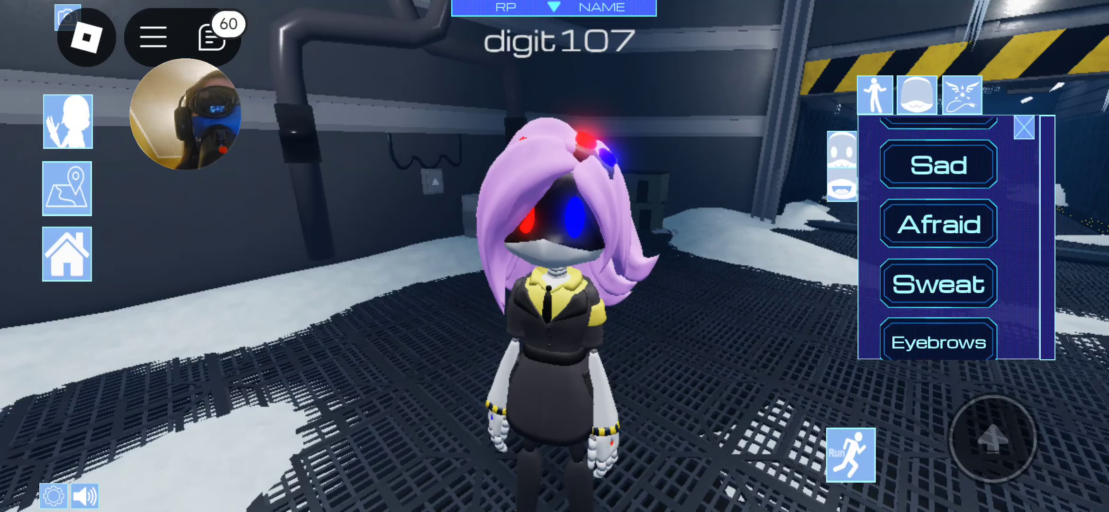
{"action": "left_click", "coordinate": [917, 95]}
{"action": "scroll", "coordinate": [932, 244], "scroll_direction": "up", "scroll_amount": 2}
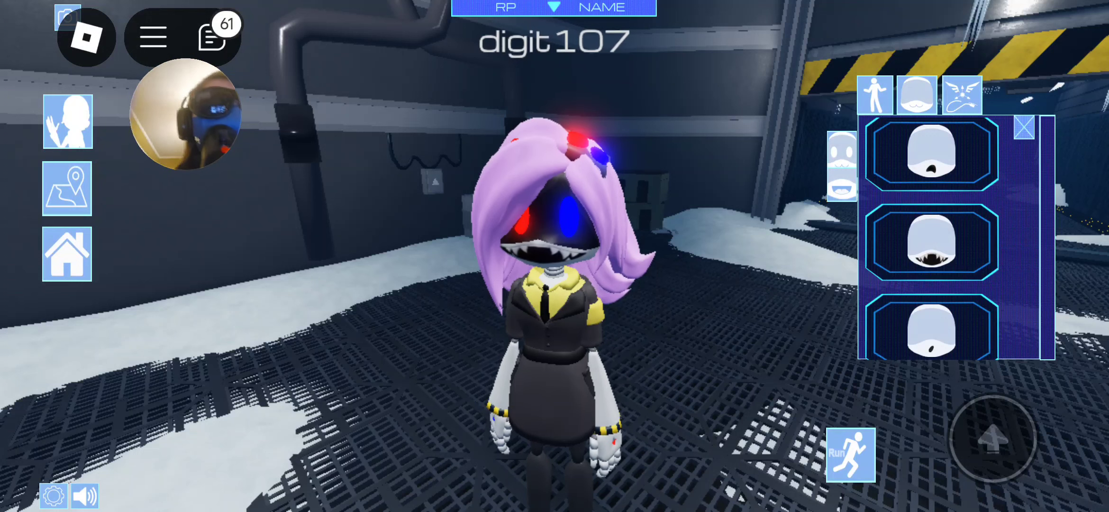
- Set the drone's eyes to 'Hollow eyes [O_O]'
{"action": "left_click", "coordinate": [962, 95]}
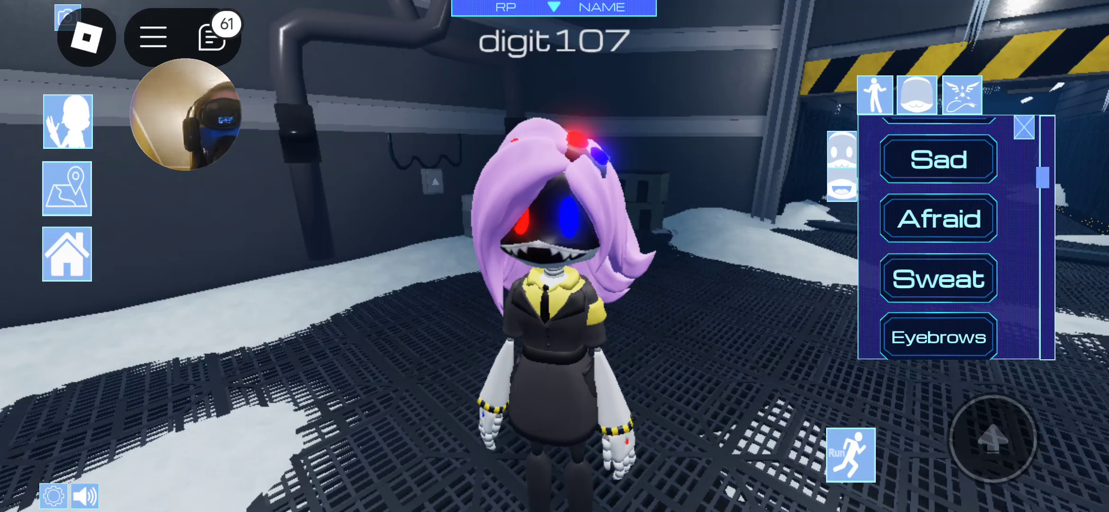
{"action": "scroll", "coordinate": [938, 239], "scroll_direction": "down", "scroll_amount": 3}
{"action": "scroll", "coordinate": [938, 238], "scroll_direction": "up", "scroll_amount": 3}
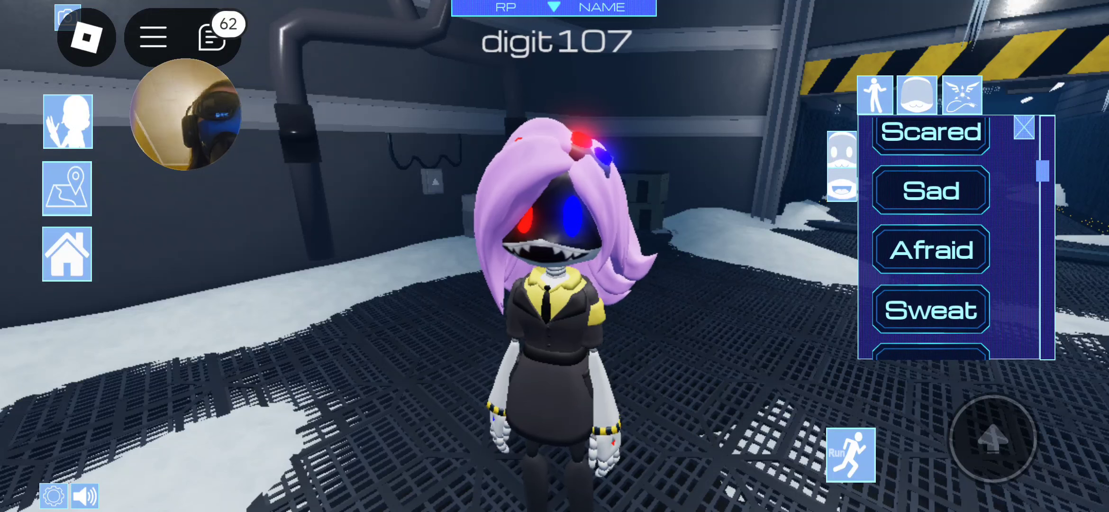
{"action": "scroll", "coordinate": [938, 239], "scroll_direction": "up", "scroll_amount": 2}
{"action": "scroll", "coordinate": [937, 239], "scroll_direction": "up", "scroll_amount": 2}
{"action": "scroll", "coordinate": [937, 239], "scroll_direction": "up", "scroll_amount": 1}
{"action": "scroll", "coordinate": [938, 239], "scroll_direction": "down", "scroll_amount": 2}
{"action": "scroll", "coordinate": [938, 239], "scroll_direction": "down", "scroll_amount": 2}
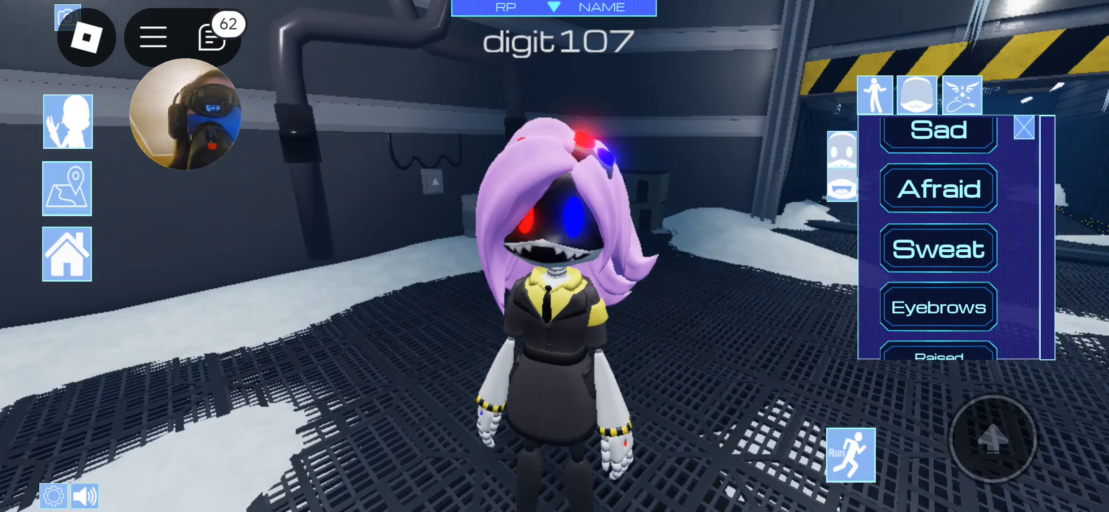
{"action": "scroll", "coordinate": [938, 238], "scroll_direction": "down", "scroll_amount": 2}
{"action": "scroll", "coordinate": [938, 238], "scroll_direction": "down", "scroll_amount": 2}
{"action": "scroll", "coordinate": [937, 238], "scroll_direction": "down", "scroll_amount": 1}
{"action": "scroll", "coordinate": [937, 238], "scroll_direction": "down", "scroll_amount": 2}
{"action": "scroll", "coordinate": [937, 238], "scroll_direction": "down", "scroll_amount": 1}
{"action": "left_click", "coordinate": [938, 221]}
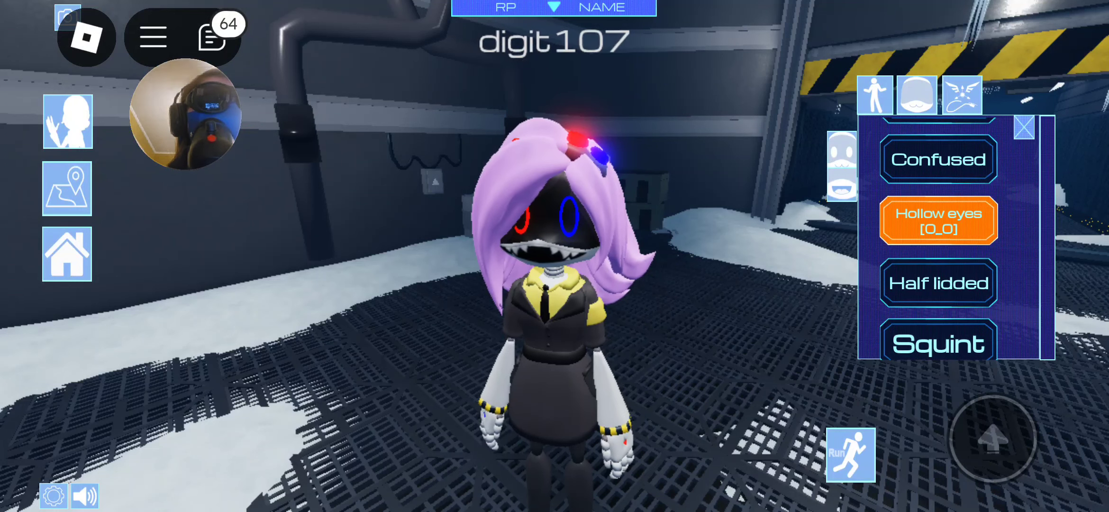
{"action": "left_click", "coordinate": [962, 94]}
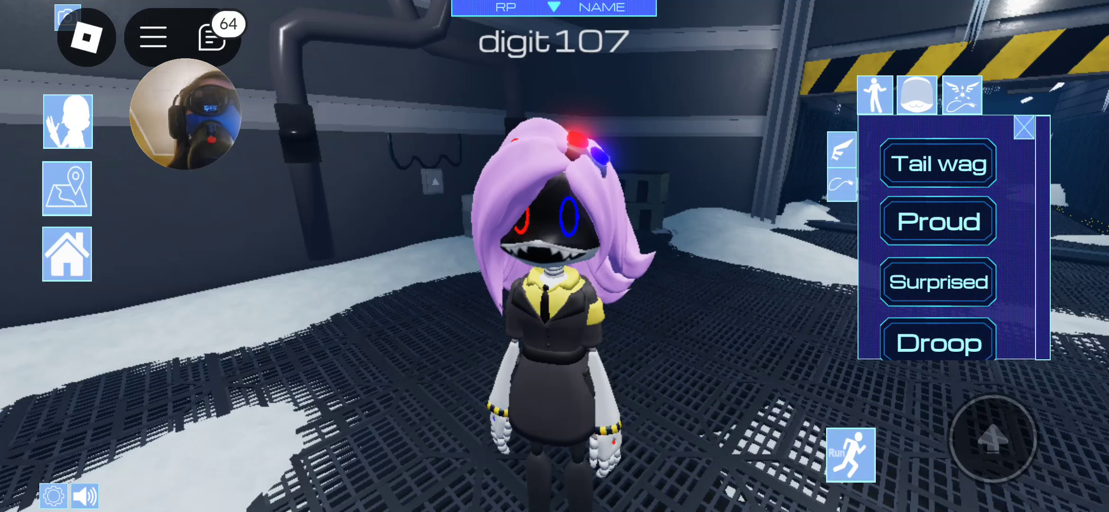
{"action": "scroll", "coordinate": [940, 243], "scroll_direction": "down", "scroll_amount": 5}
{"action": "scroll", "coordinate": [940, 243], "scroll_direction": "up", "scroll_amount": 5}
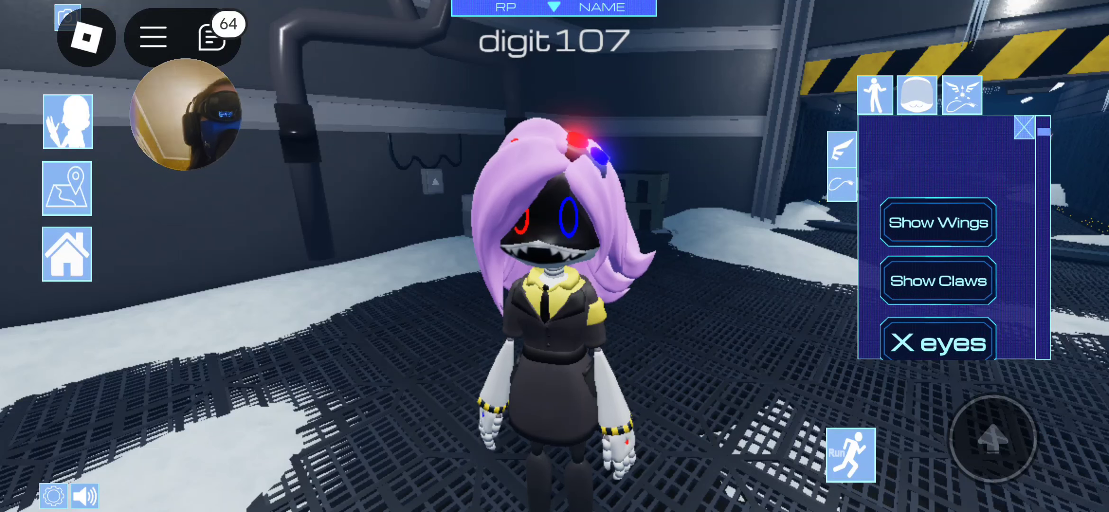
- Show the wings and claws, and set the tail to Attack ready
{"action": "left_click", "coordinate": [938, 163]}
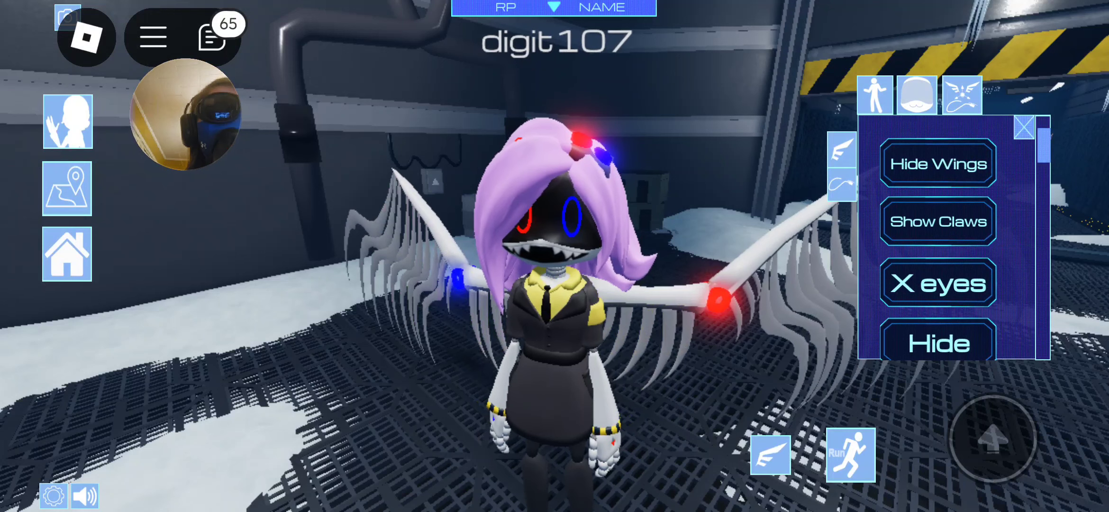
{"action": "left_click", "coordinate": [938, 222]}
{"action": "left_click", "coordinate": [963, 94]}
{"action": "scroll", "coordinate": [940, 244], "scroll_direction": "down", "scroll_amount": 4}
{"action": "scroll", "coordinate": [939, 244], "scroll_direction": "down", "scroll_amount": 2}
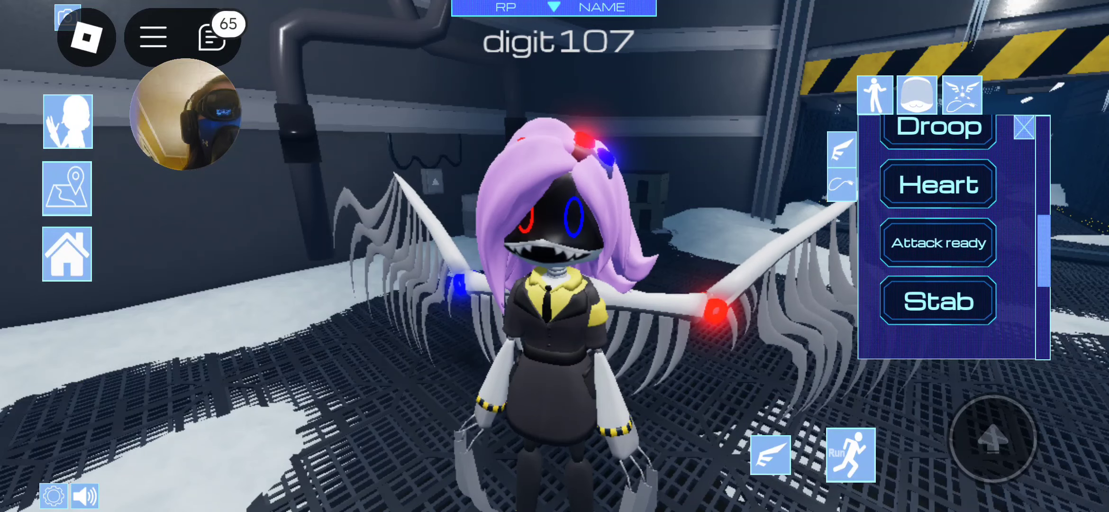
{"action": "left_click", "coordinate": [938, 237]}
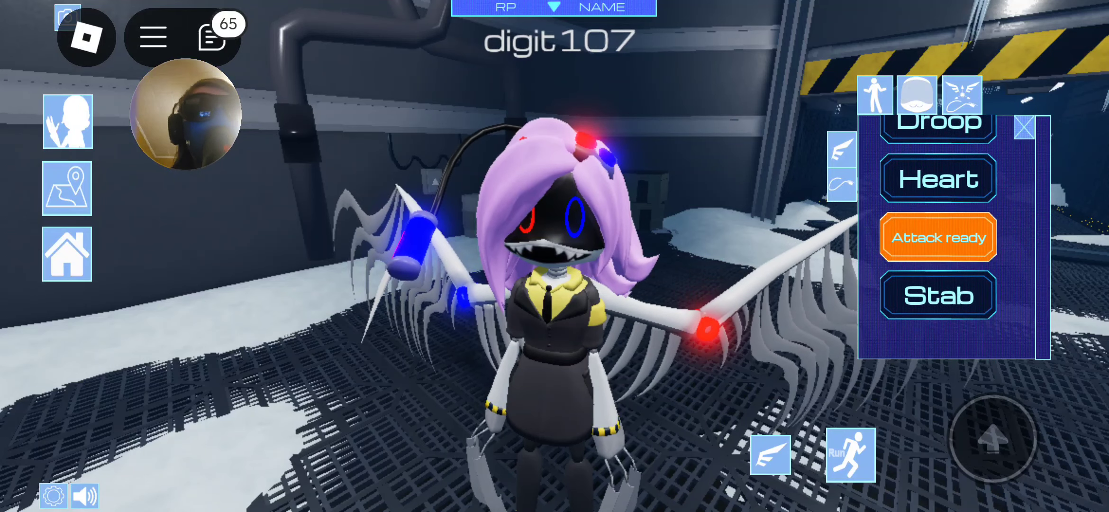